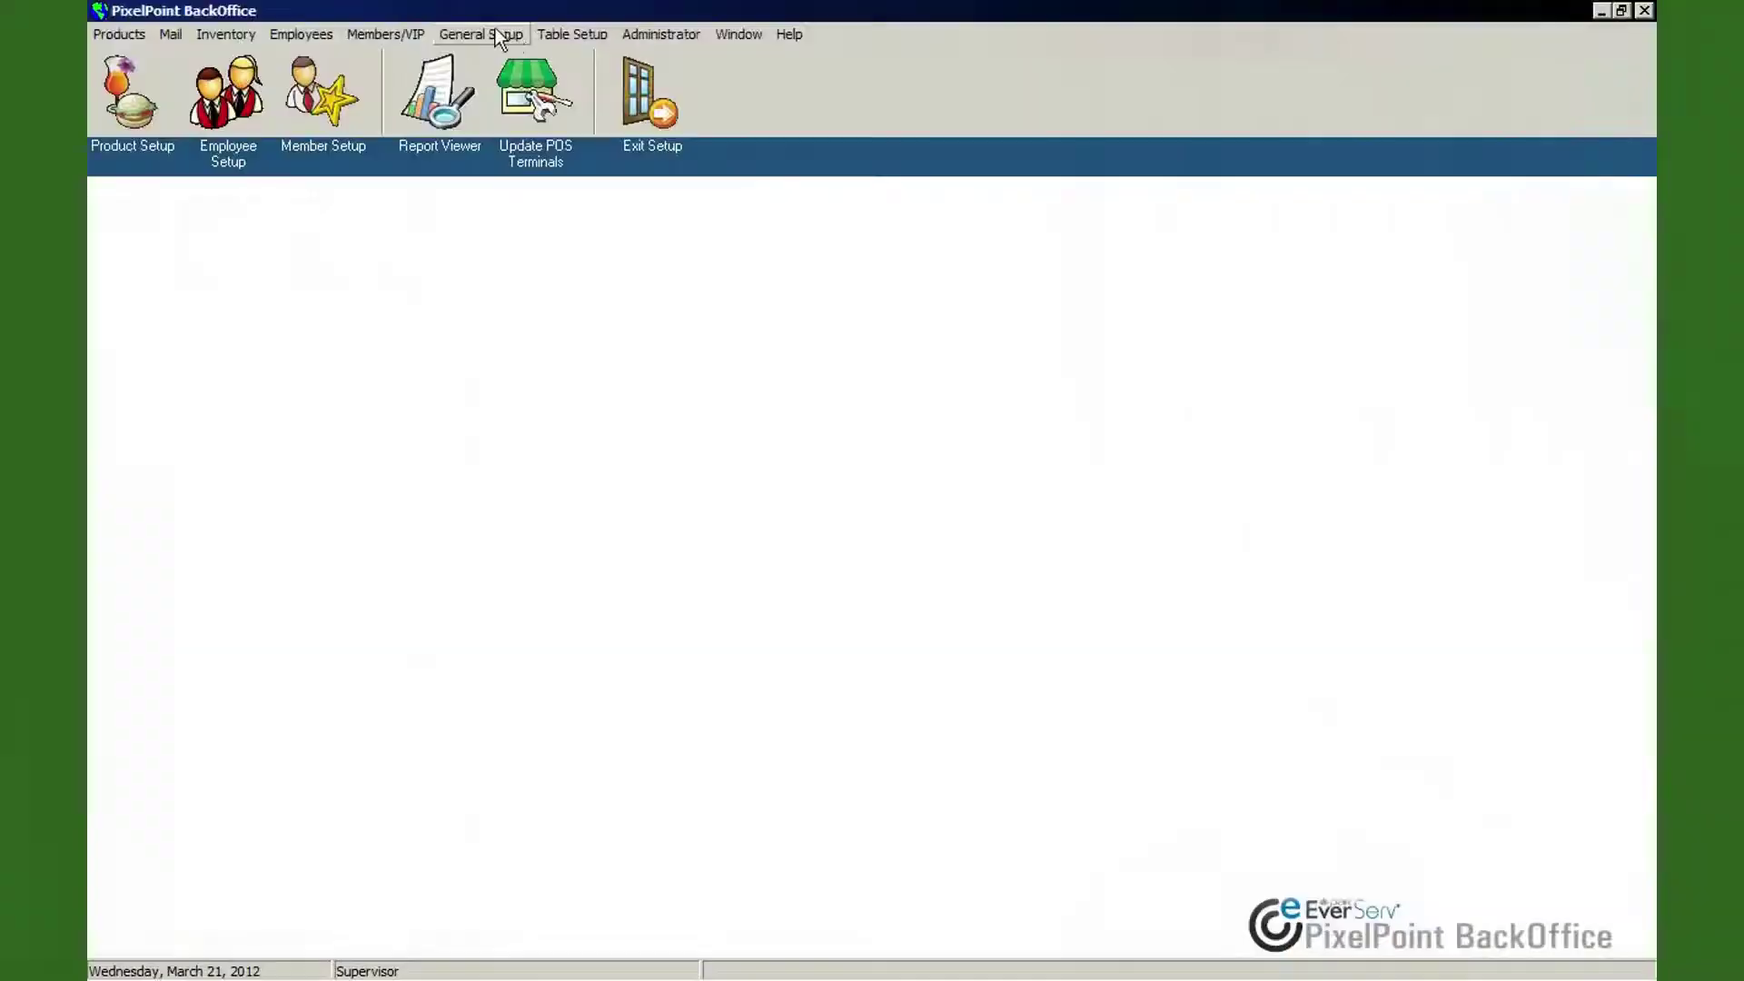
Open Table Settings from the Table Setup menu to show the Poolside tables grid
click(551, 34)
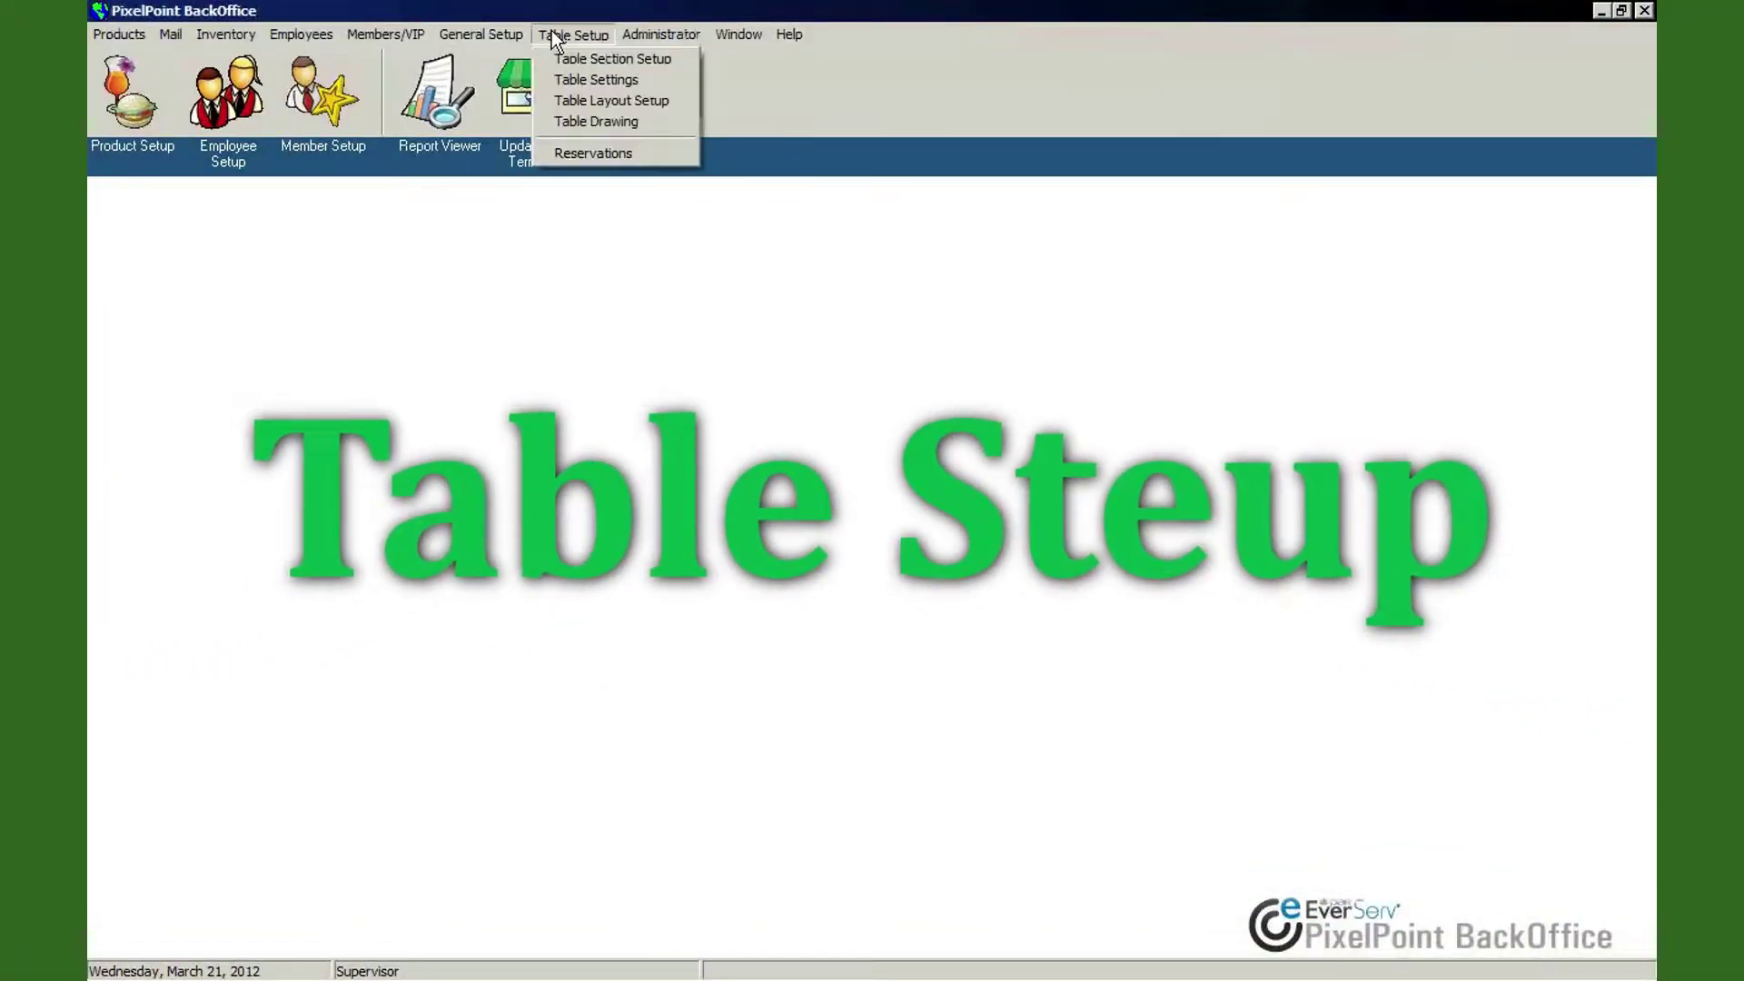
click(561, 79)
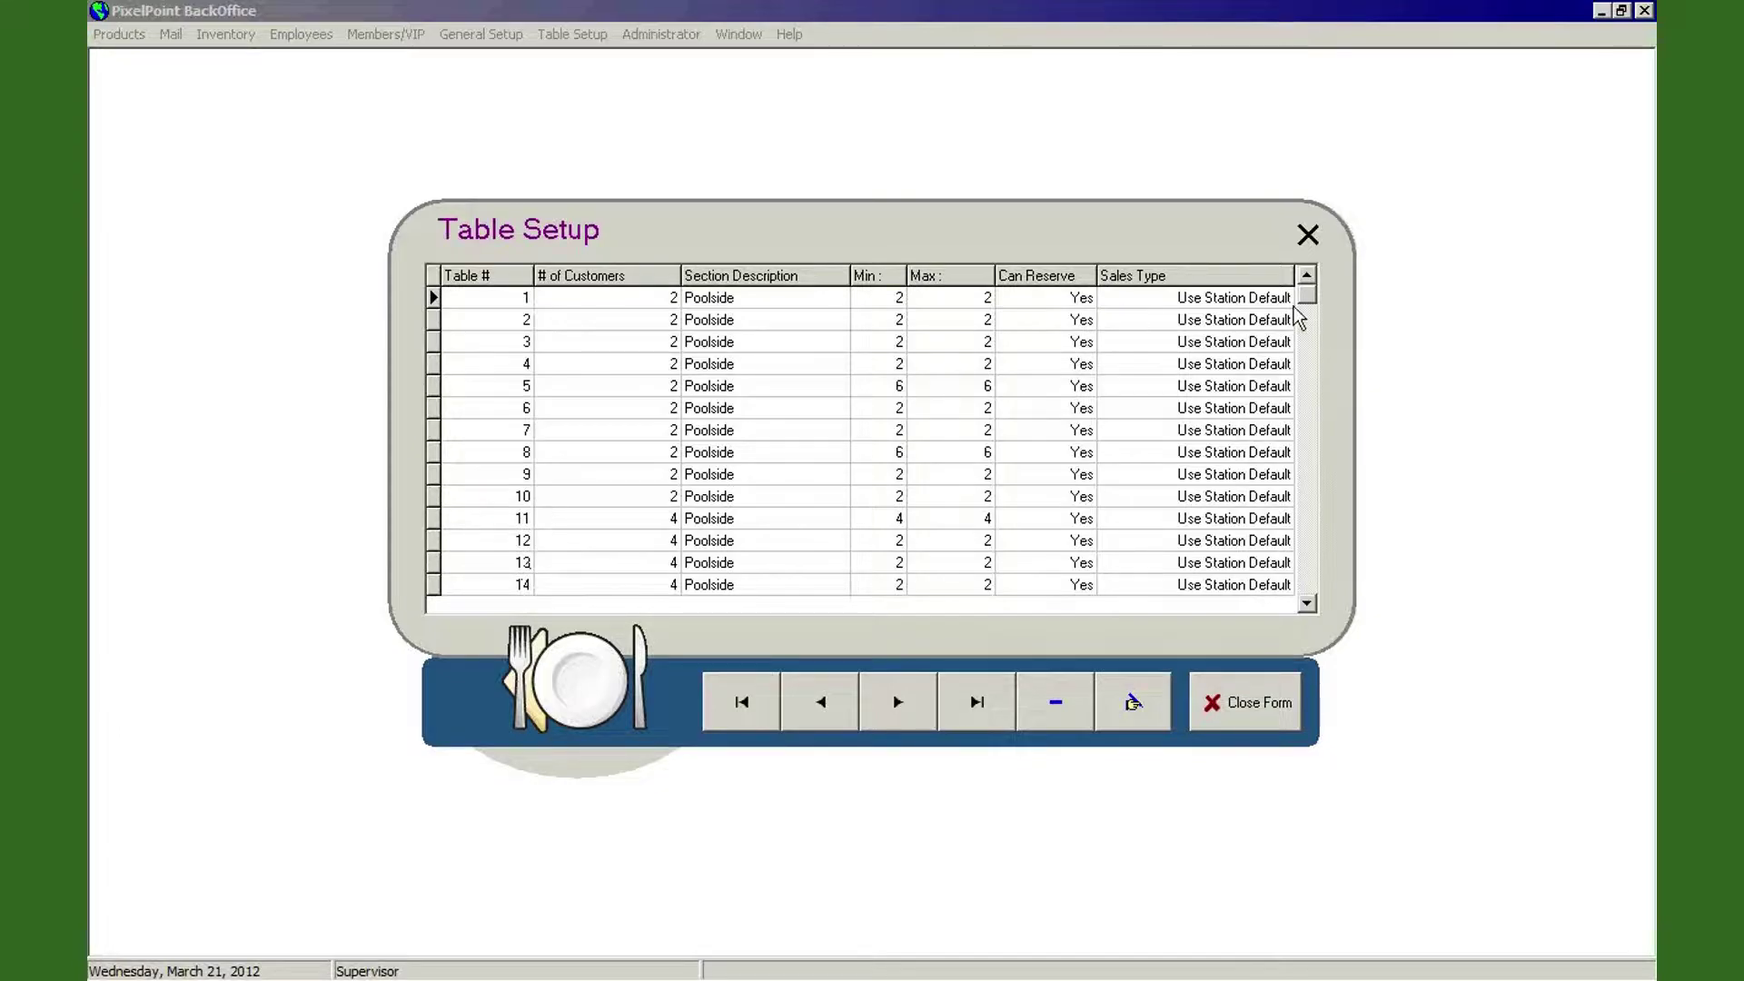
Scroll the Table Setup grid to the bottom to reach table 150
drag(1306, 296, 1305, 608)
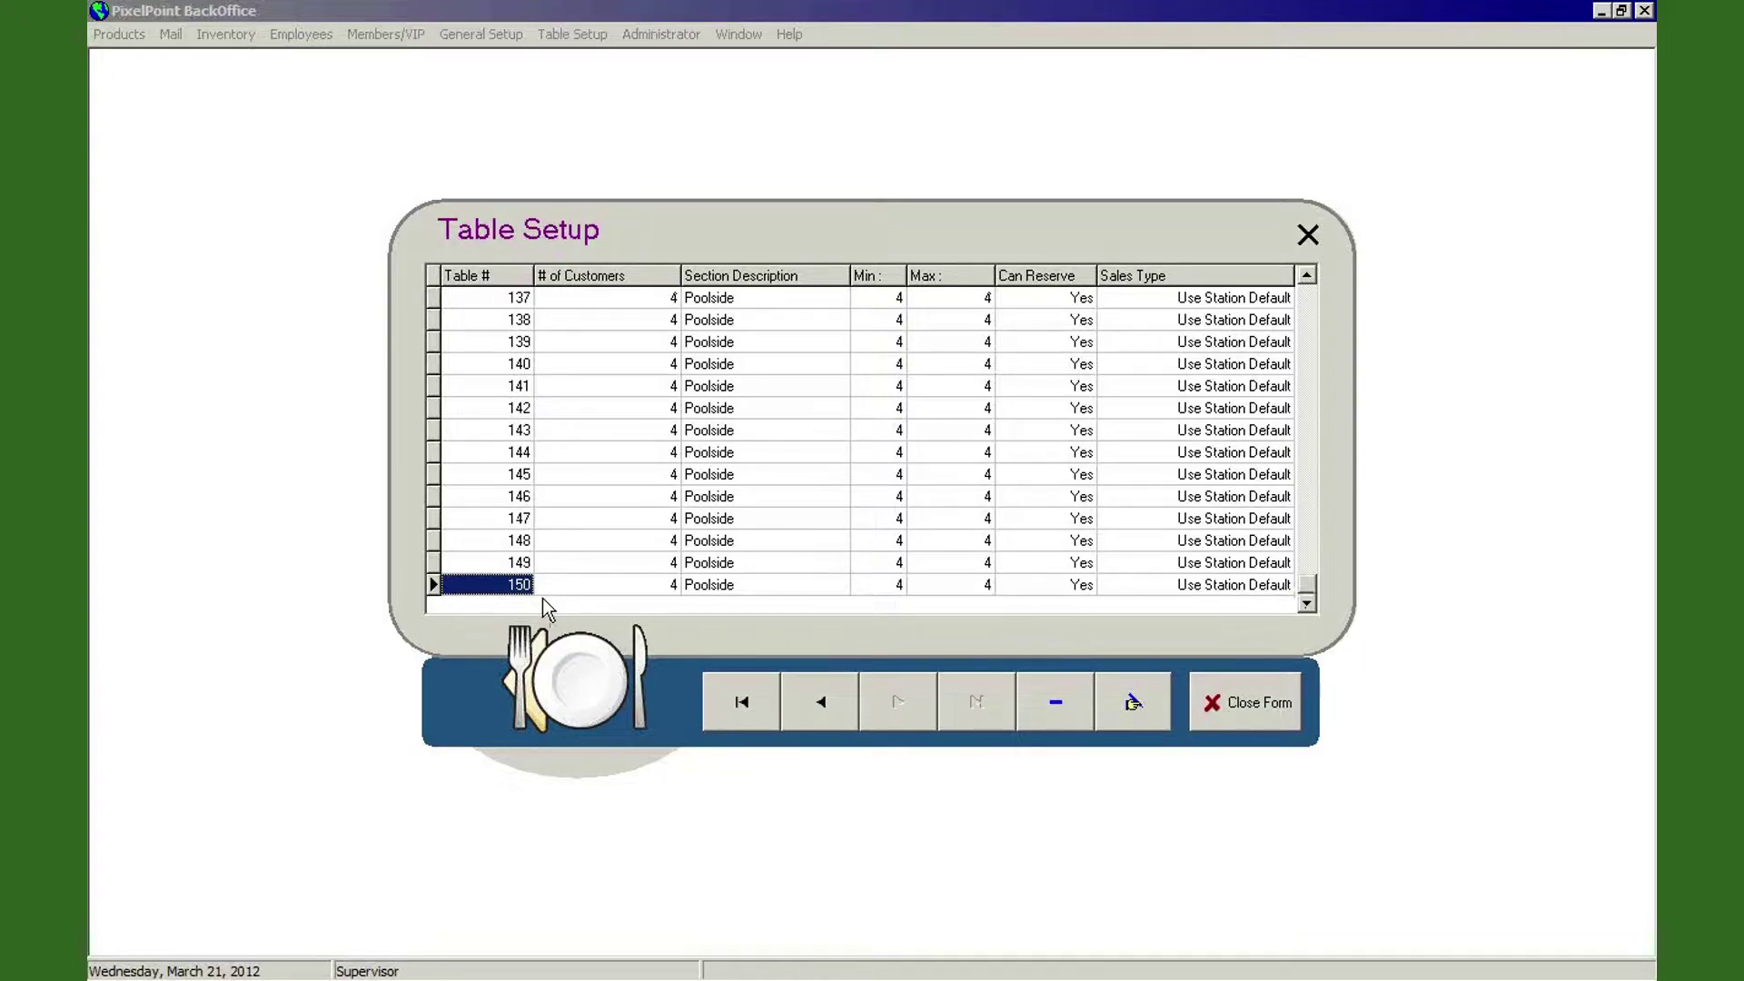
click(527, 413)
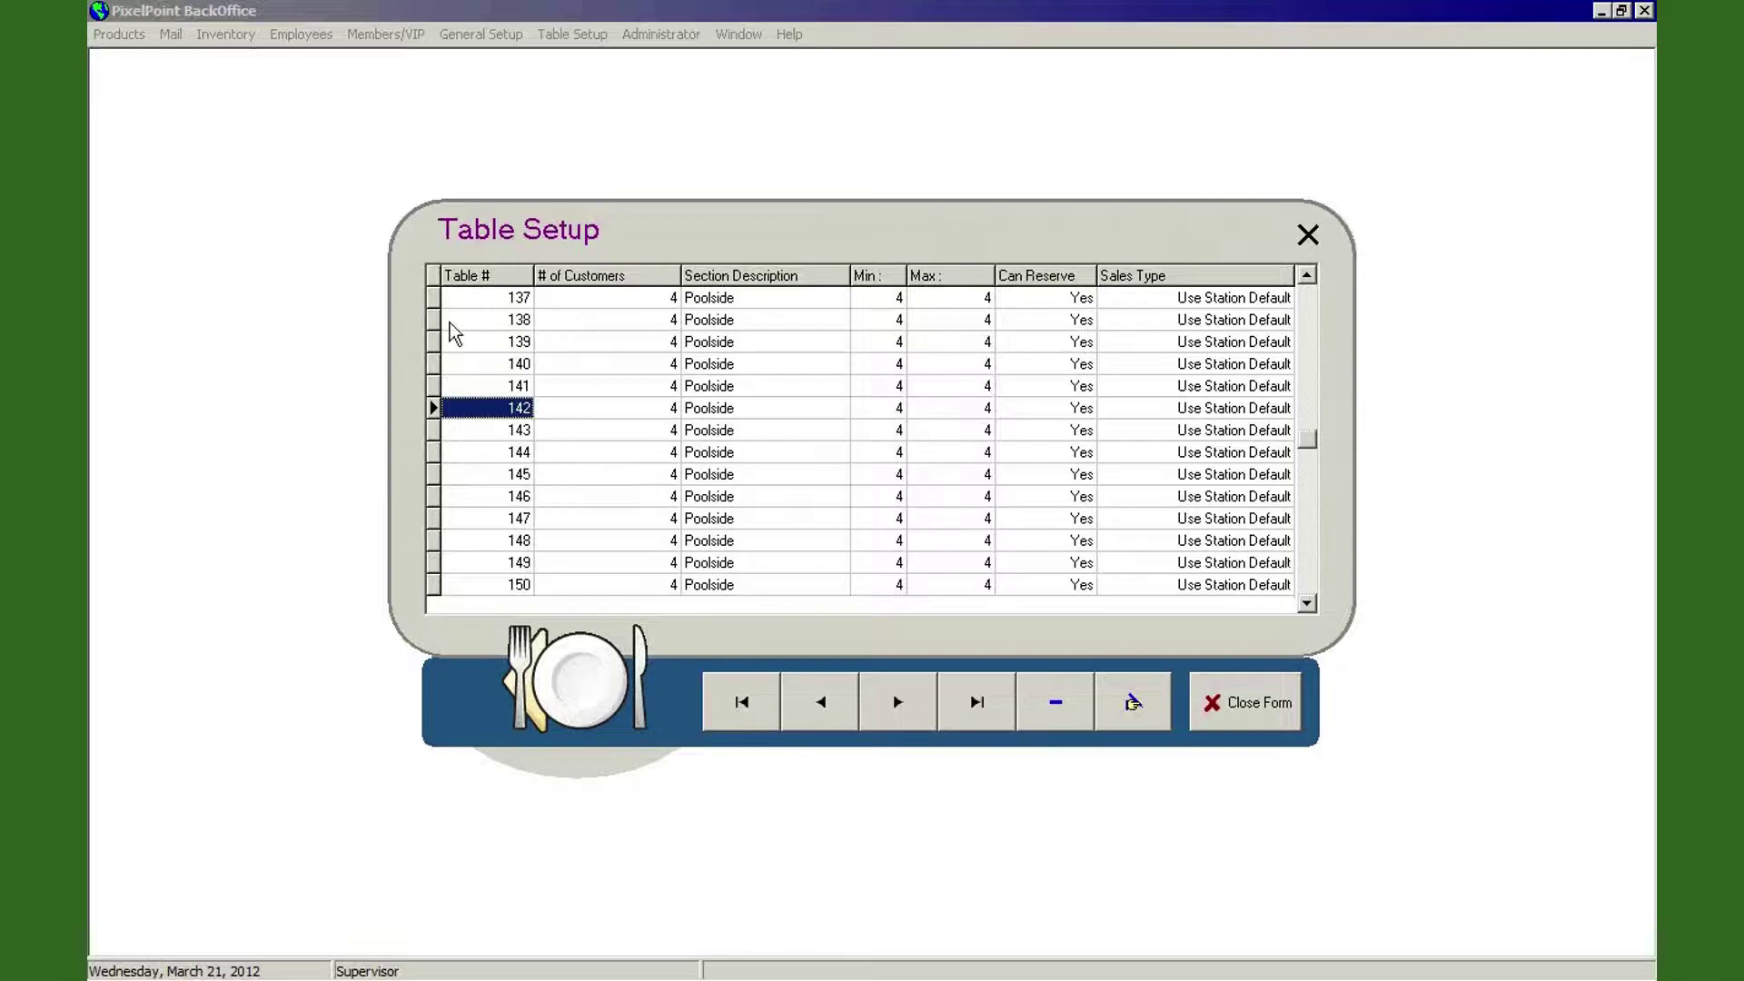
drag(1316, 361, 1308, 289)
click(510, 292)
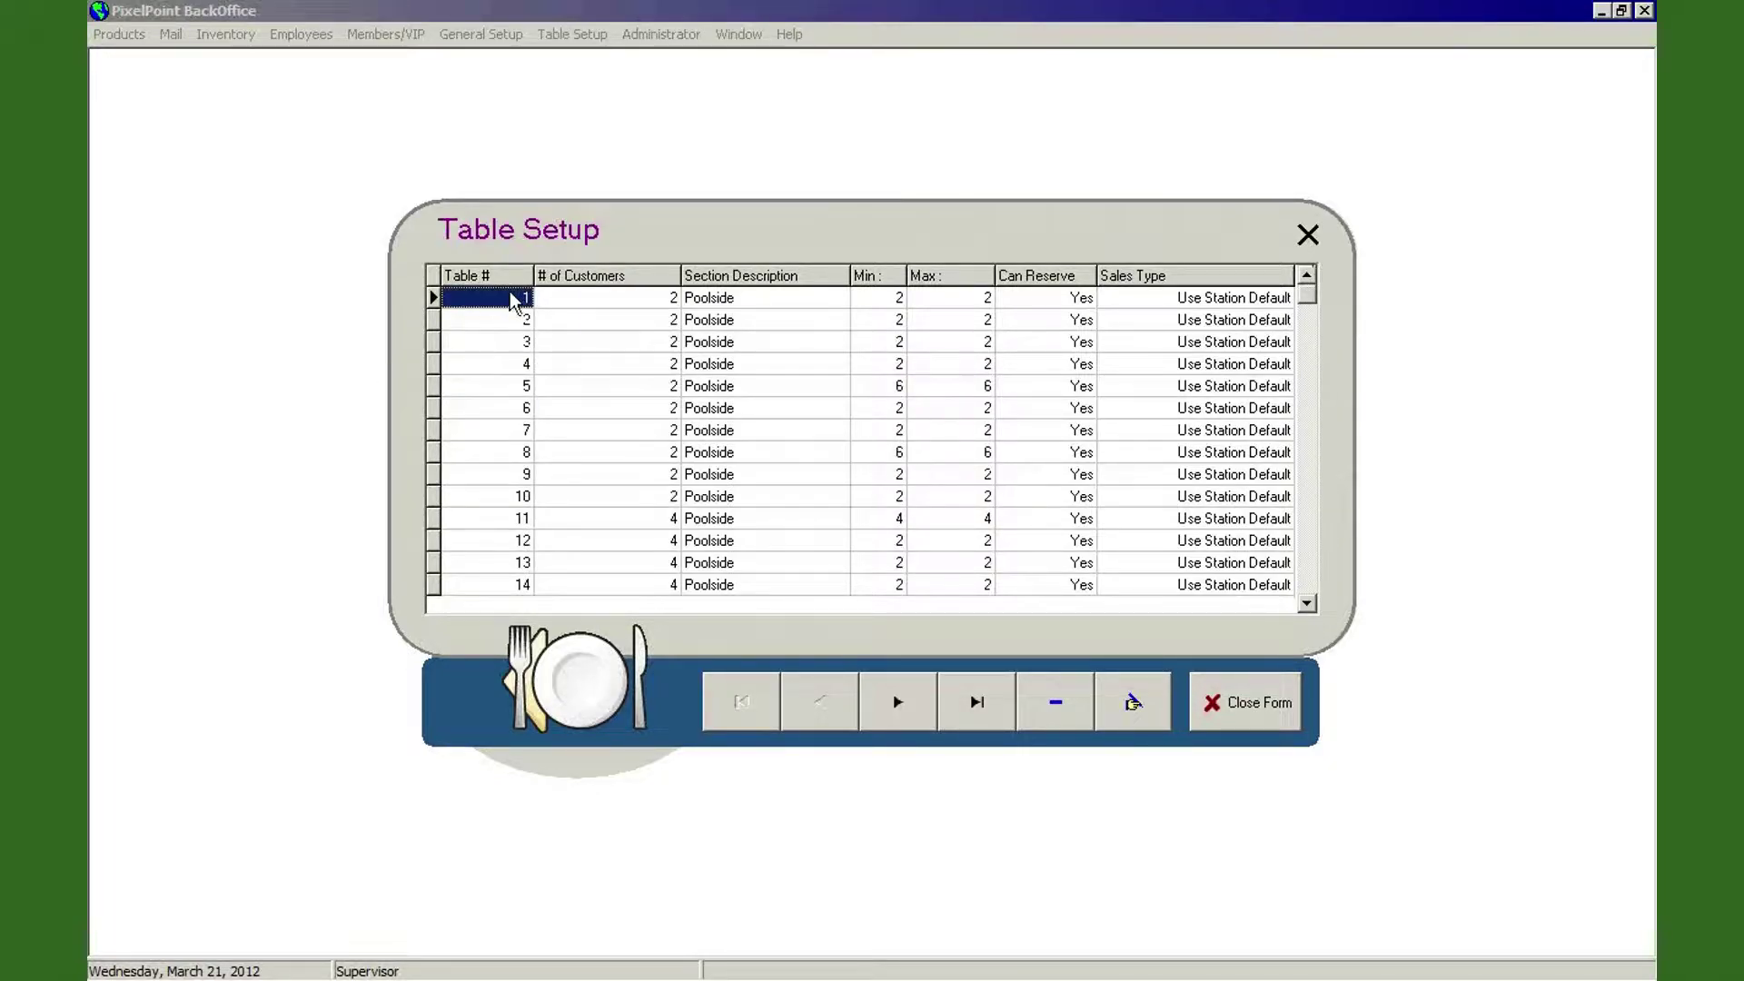
click(510, 292)
click(456, 318)
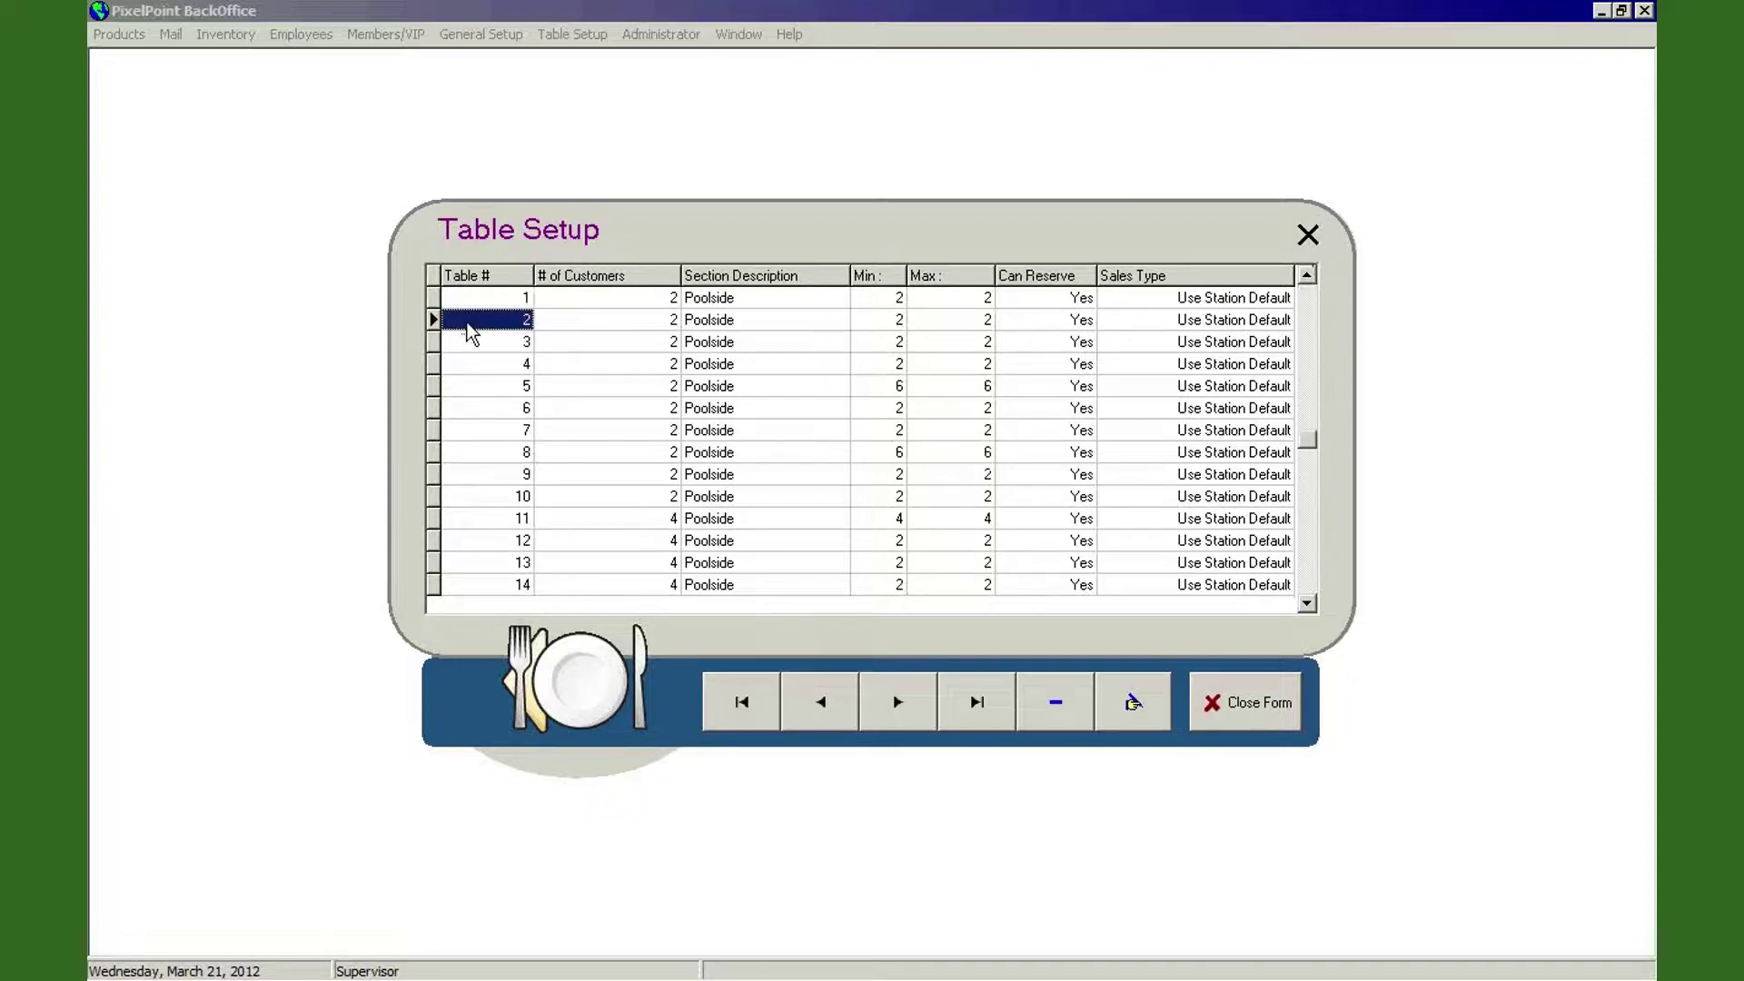
click(476, 300)
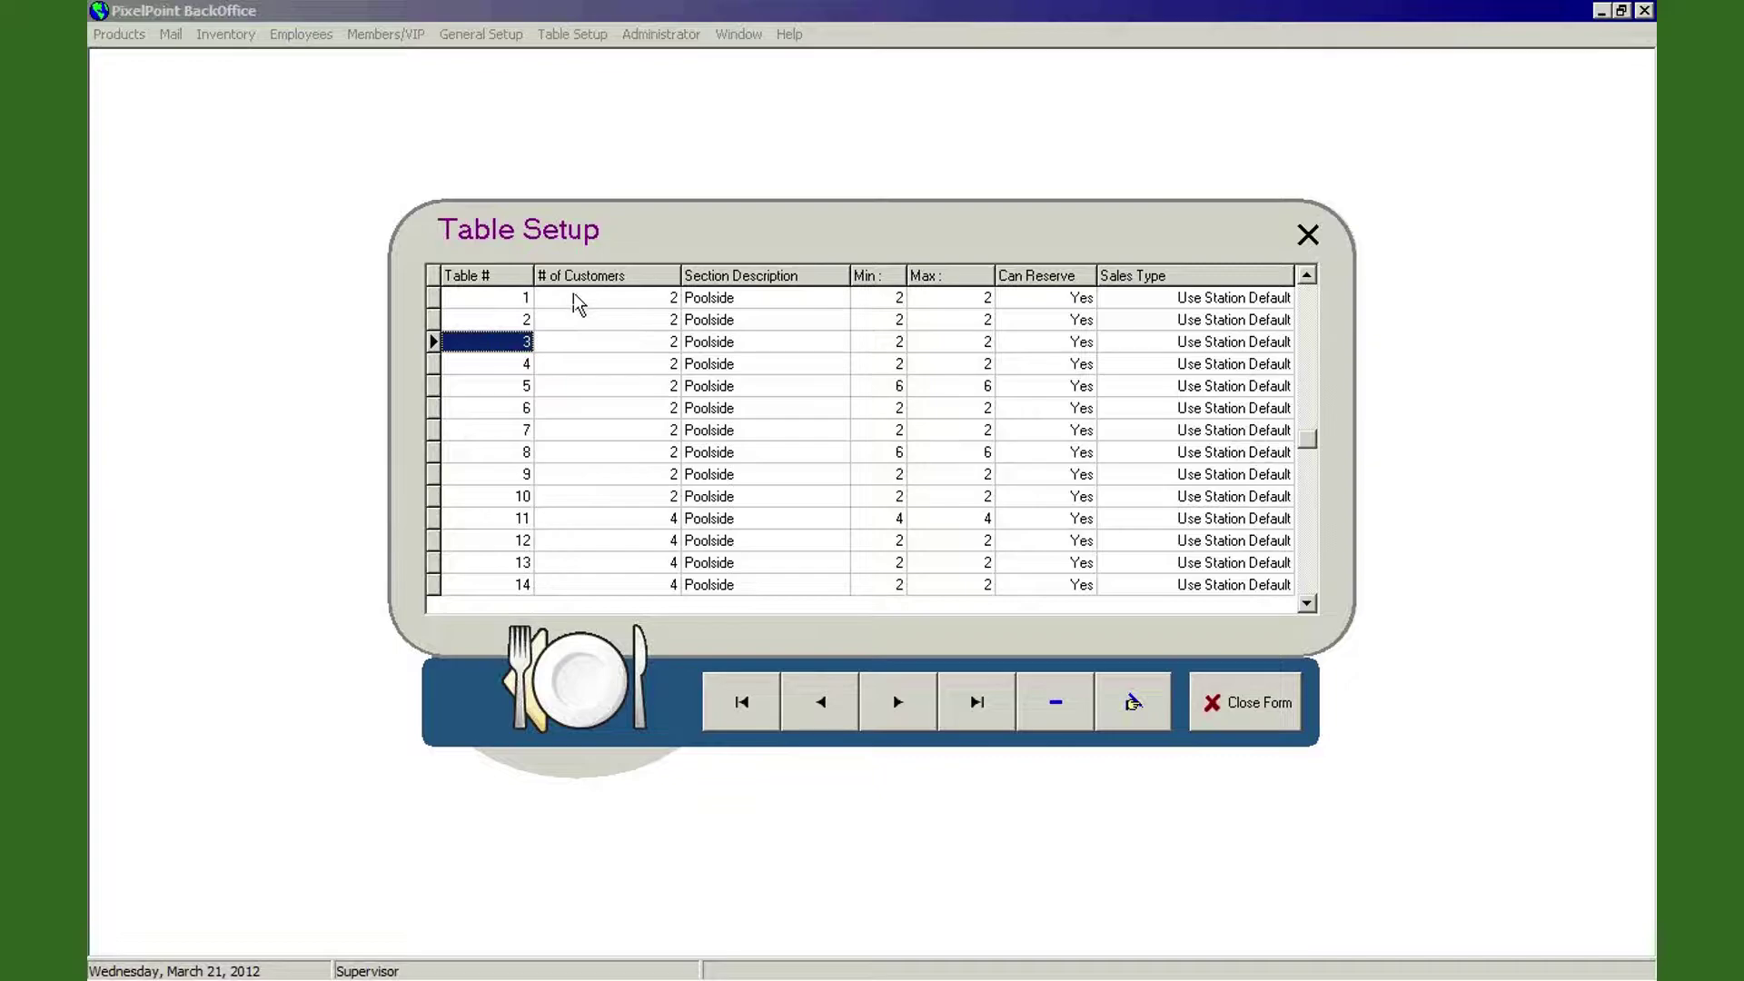
click(596, 299)
click(609, 322)
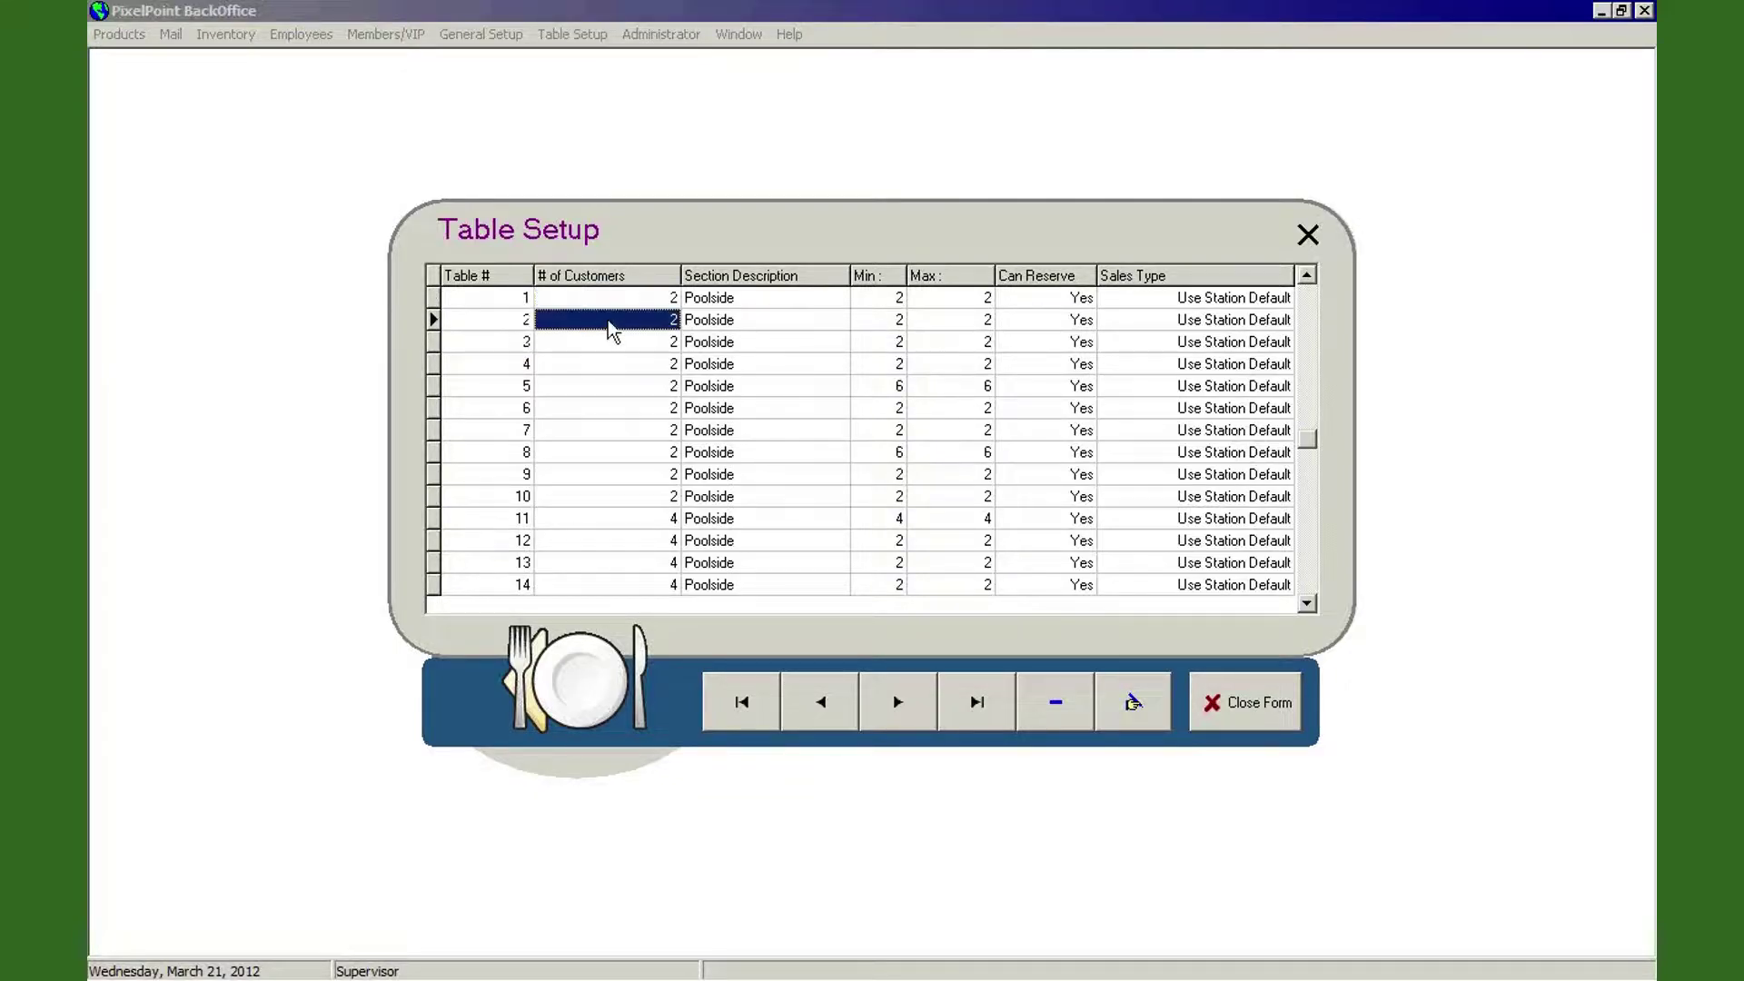
click(614, 346)
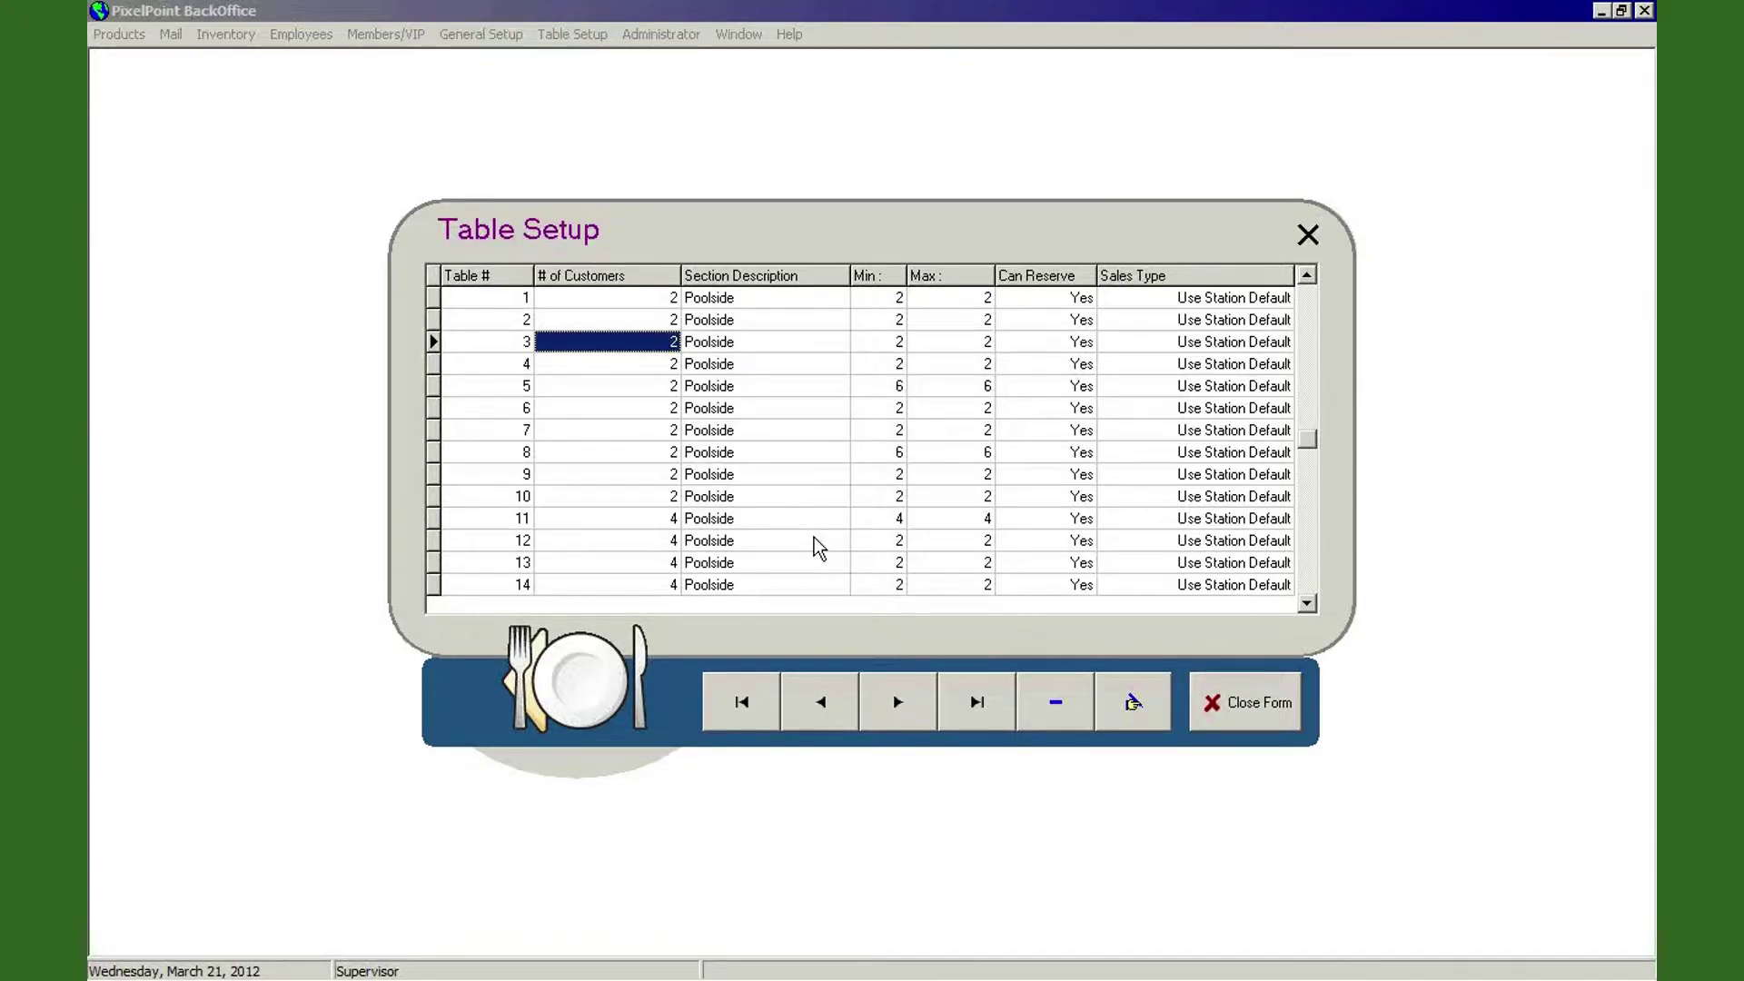
click(783, 349)
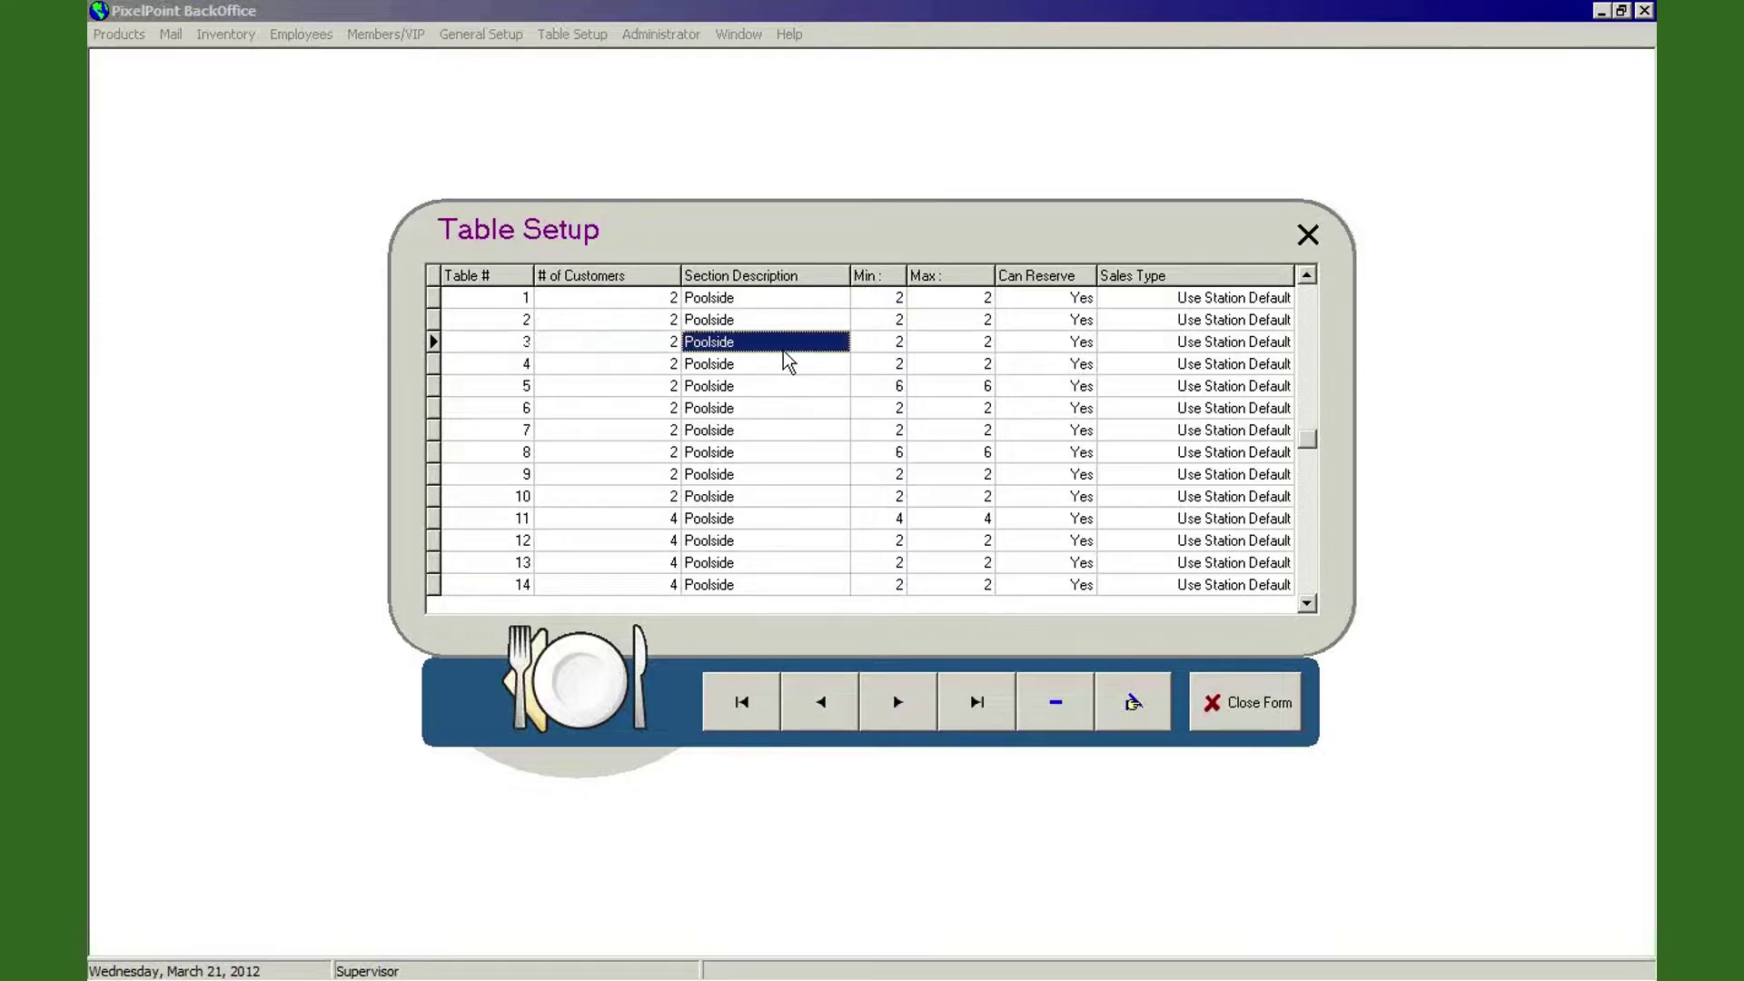
click(500, 345)
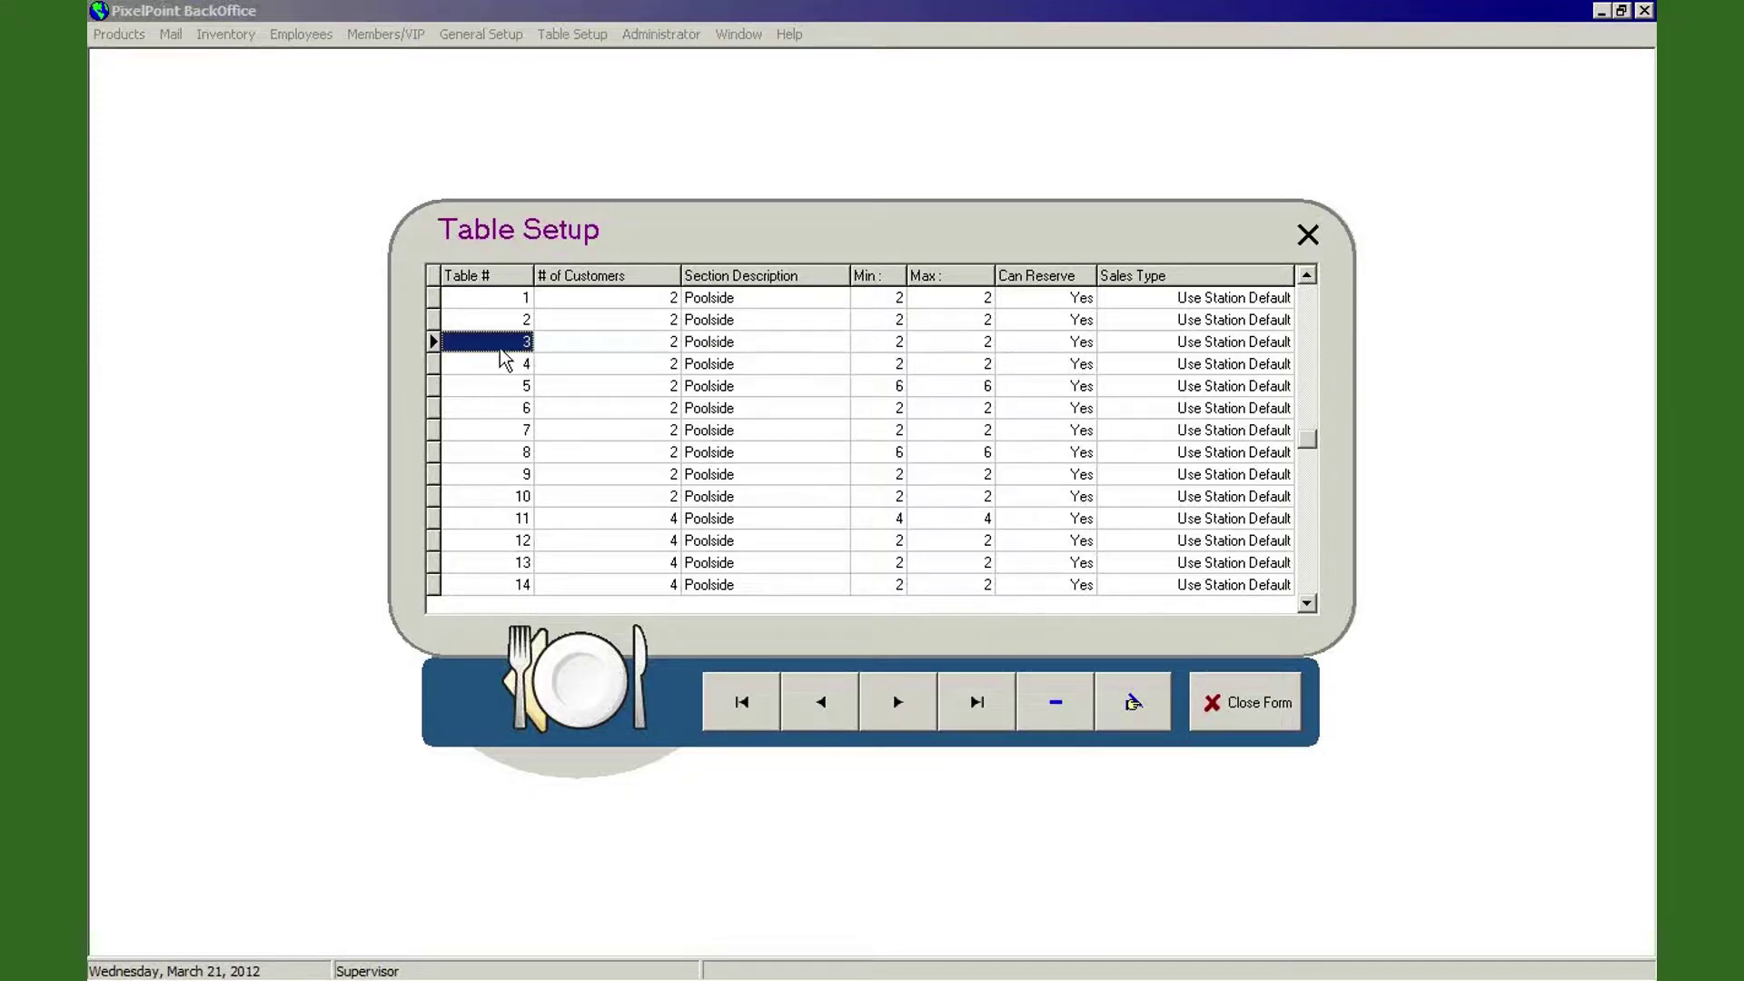
click(653, 348)
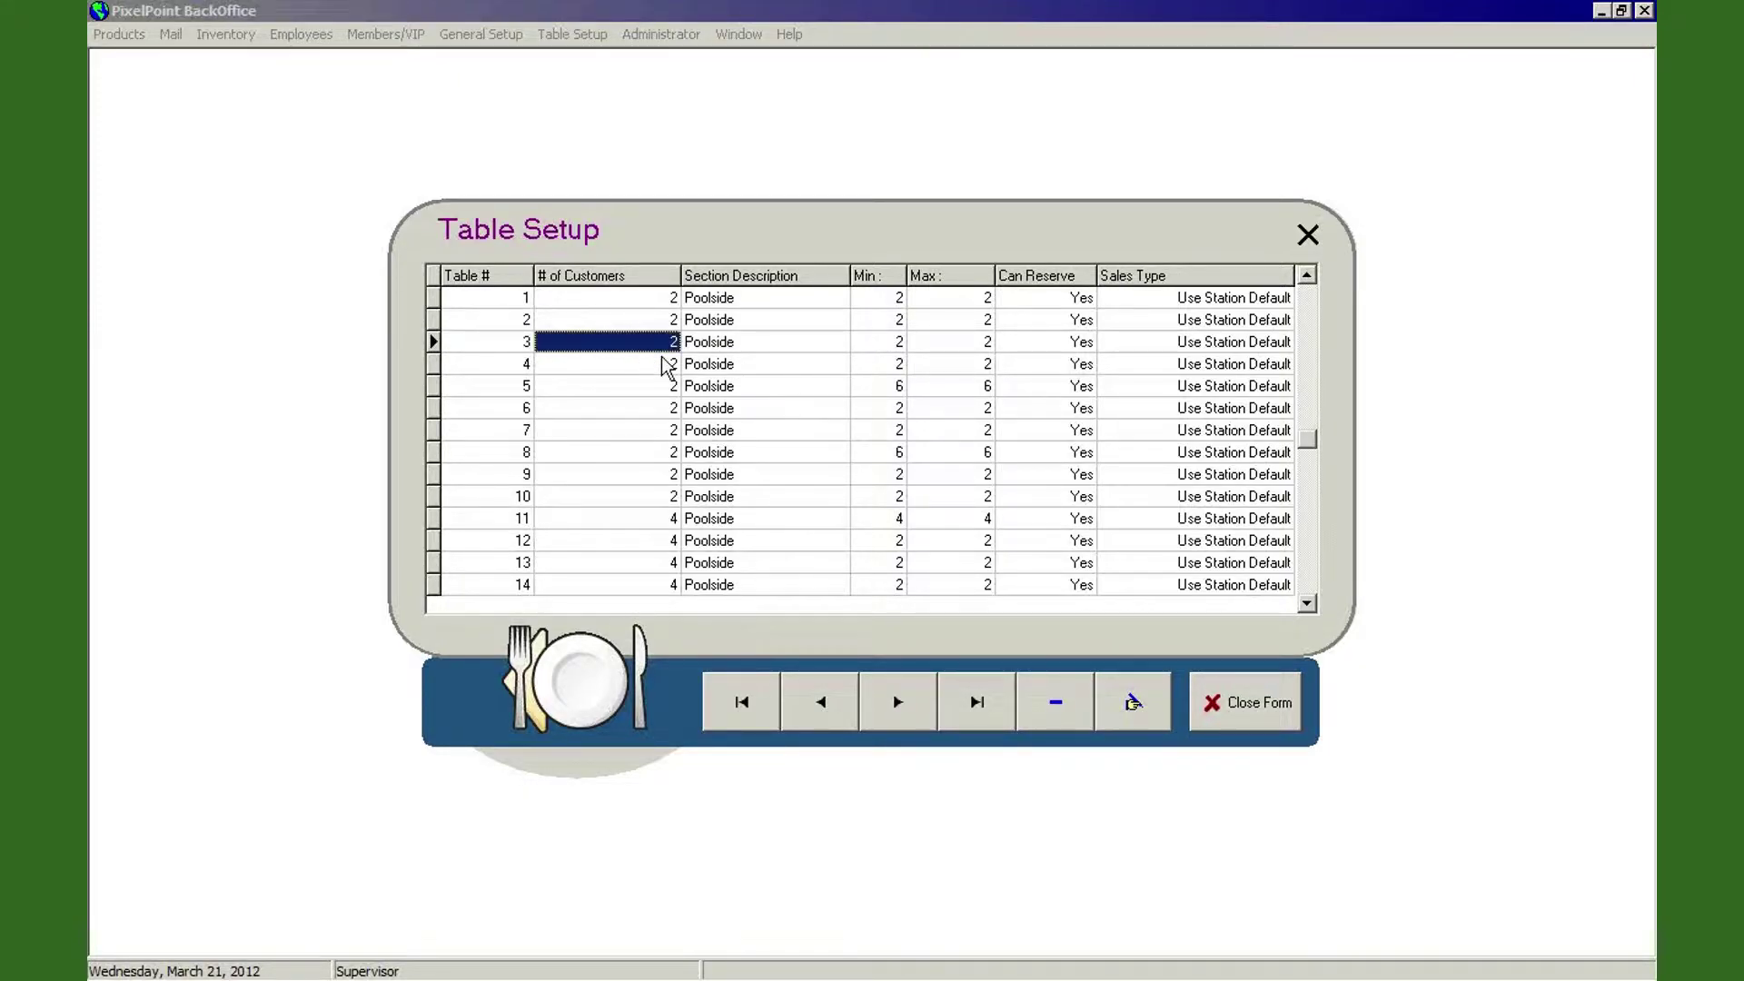
click(758, 345)
click(759, 341)
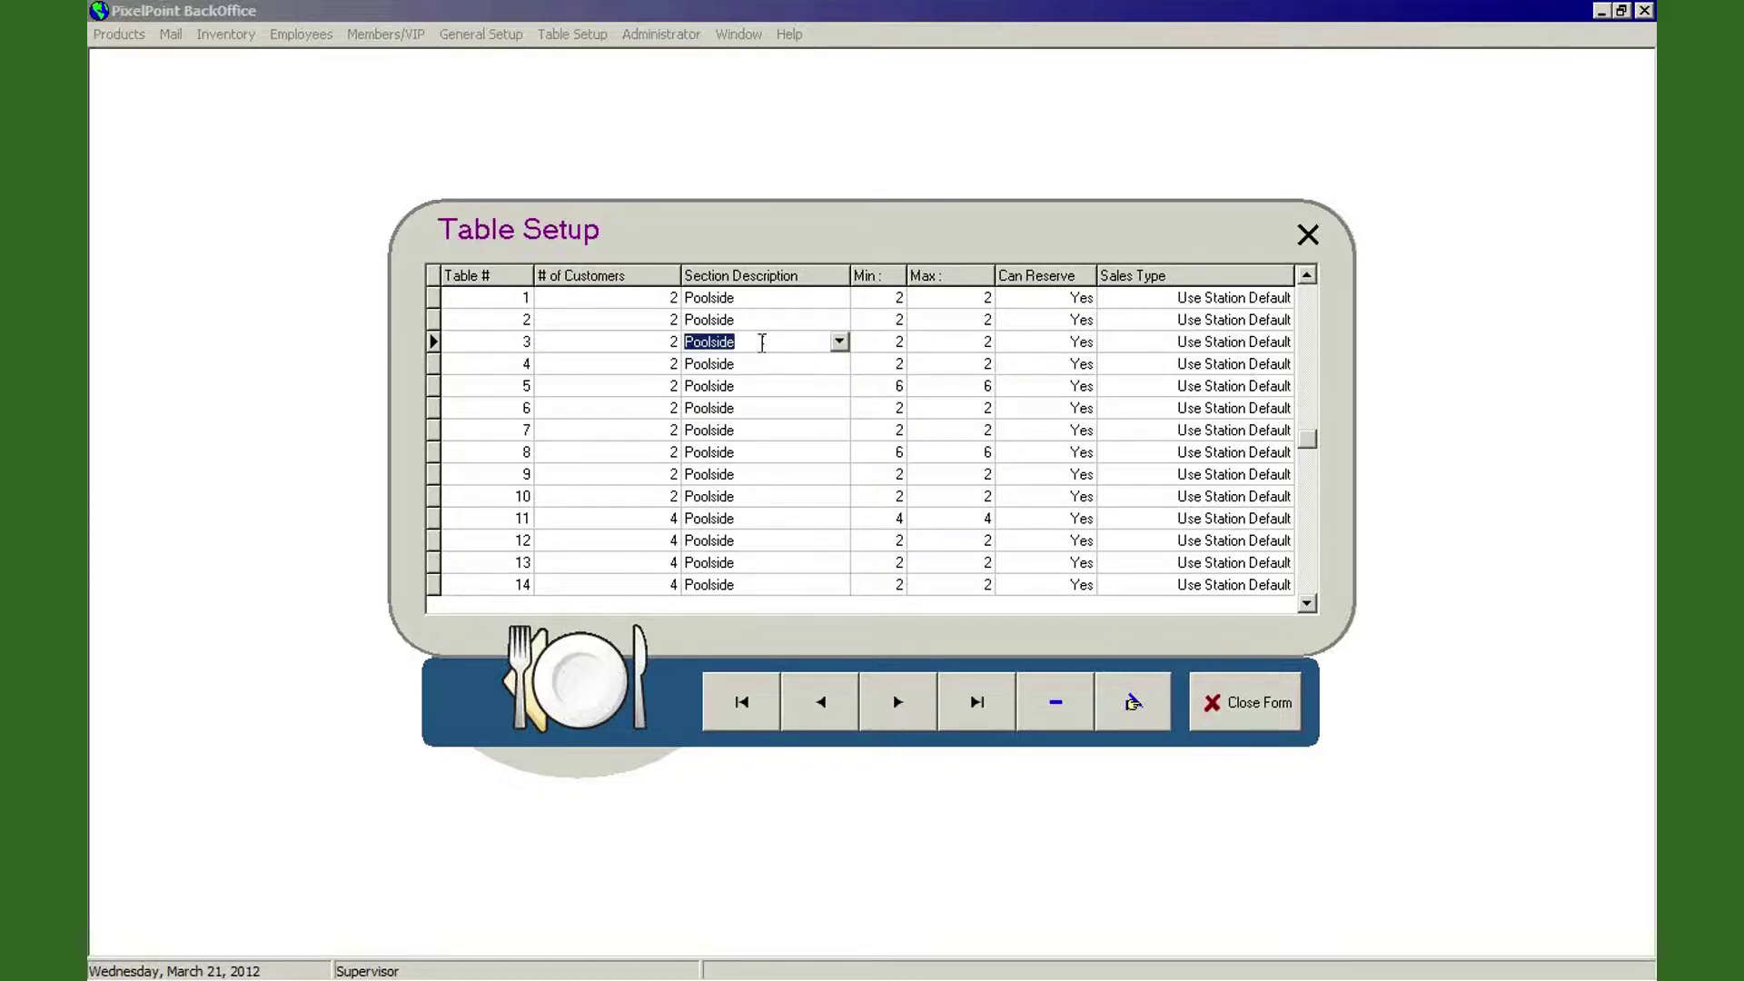
click(837, 343)
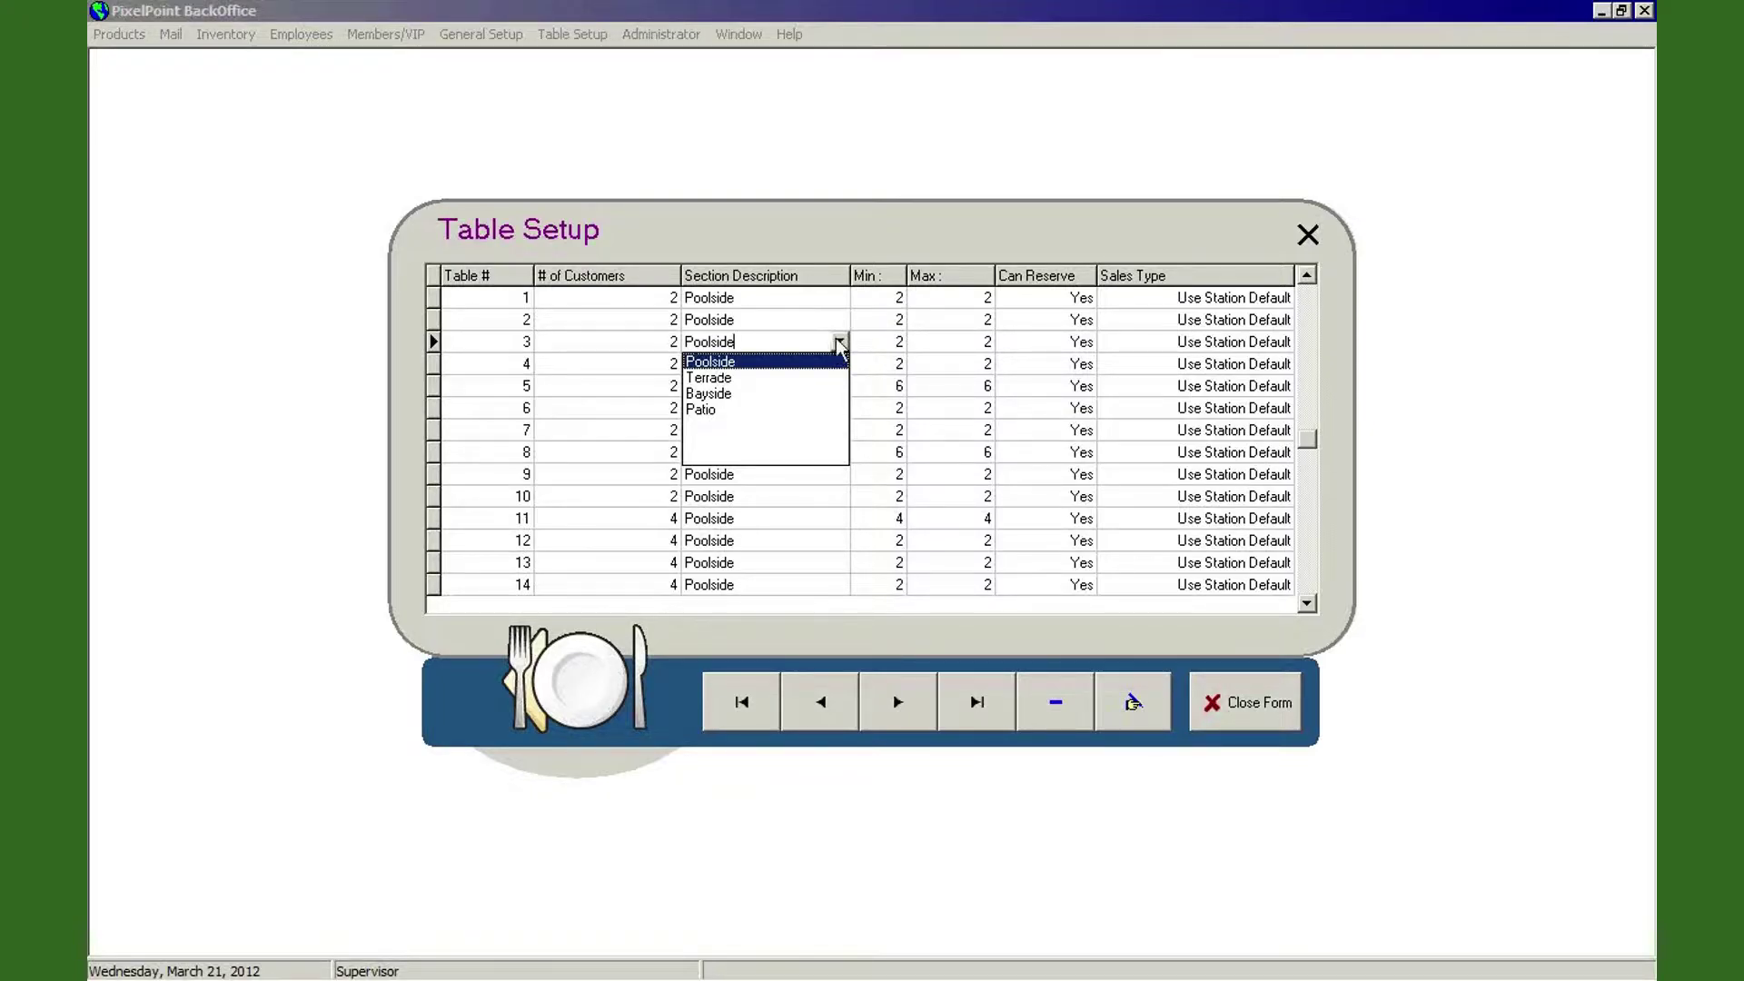
click(597, 341)
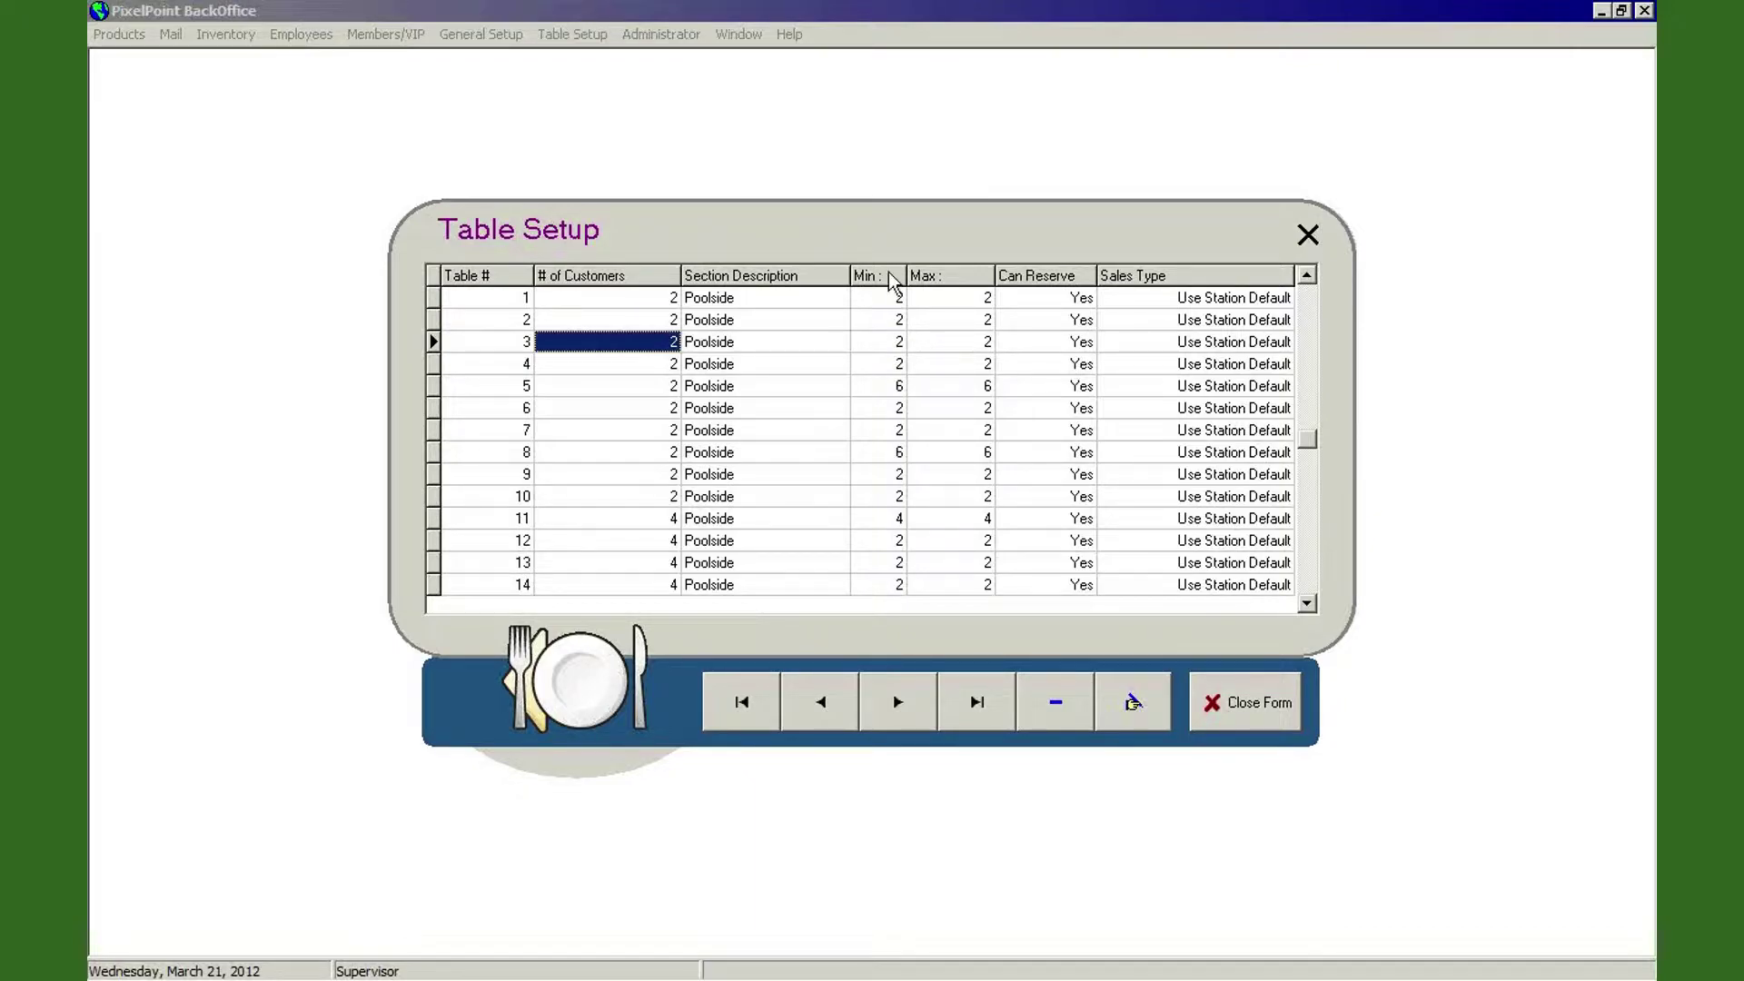
click(893, 371)
click(931, 368)
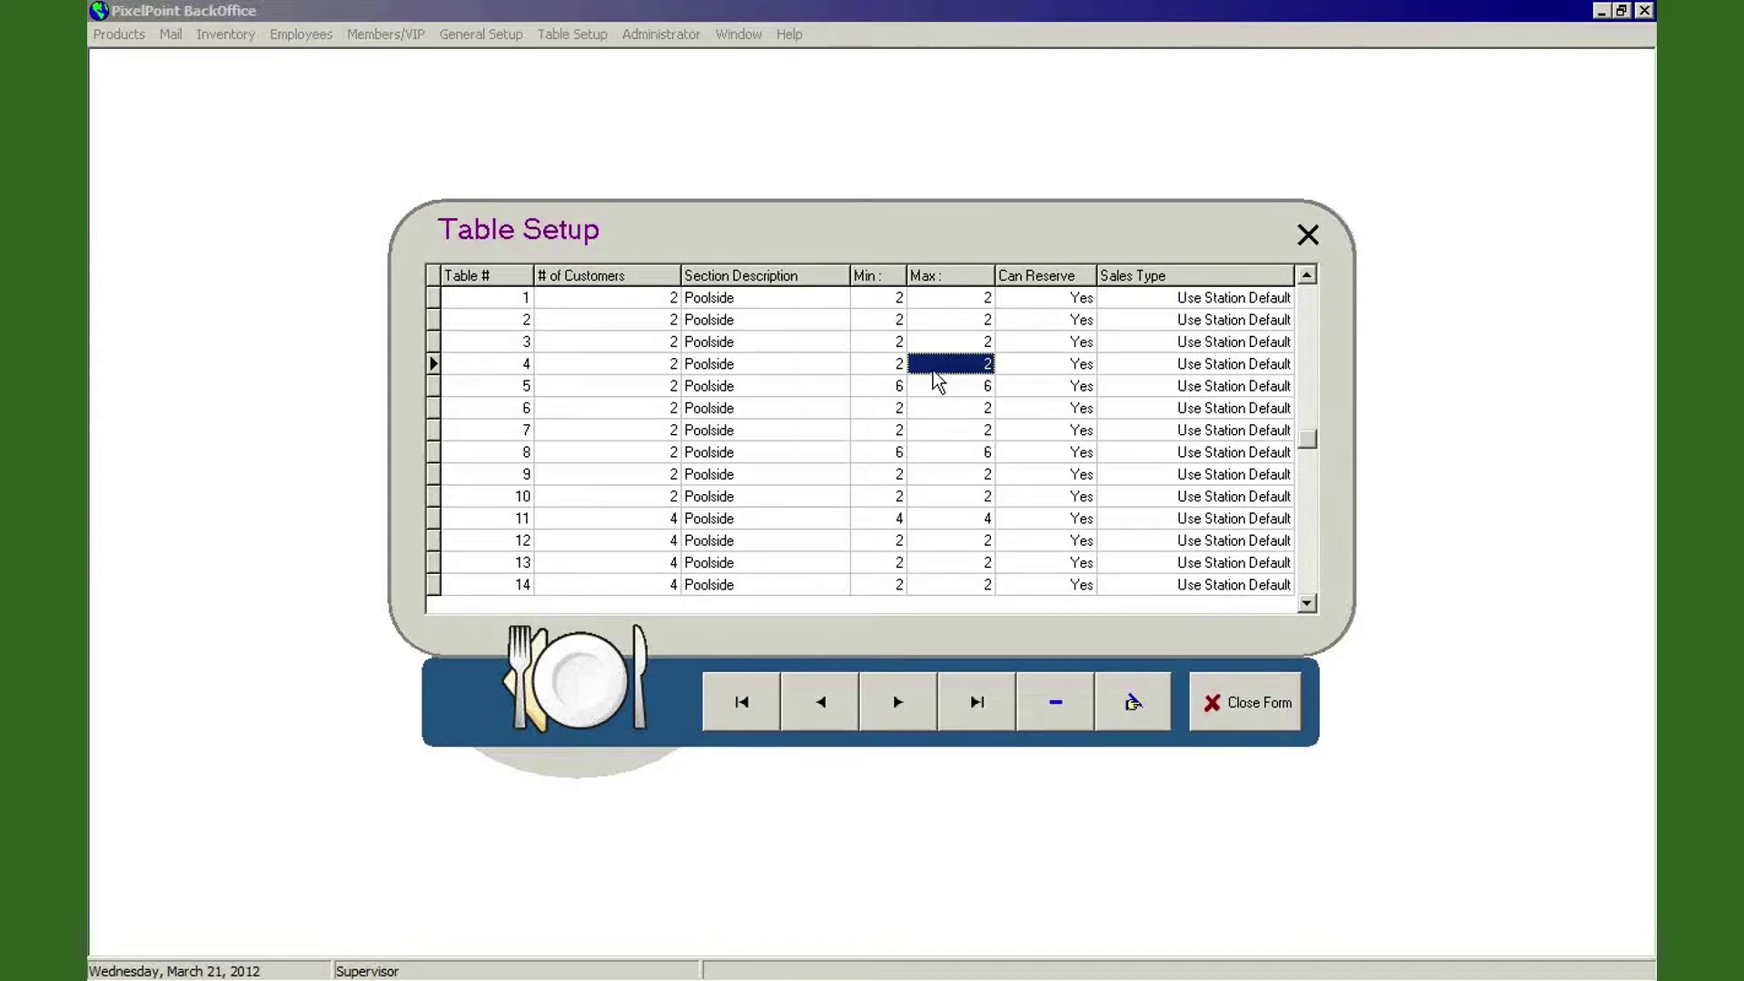
click(1050, 372)
click(1086, 364)
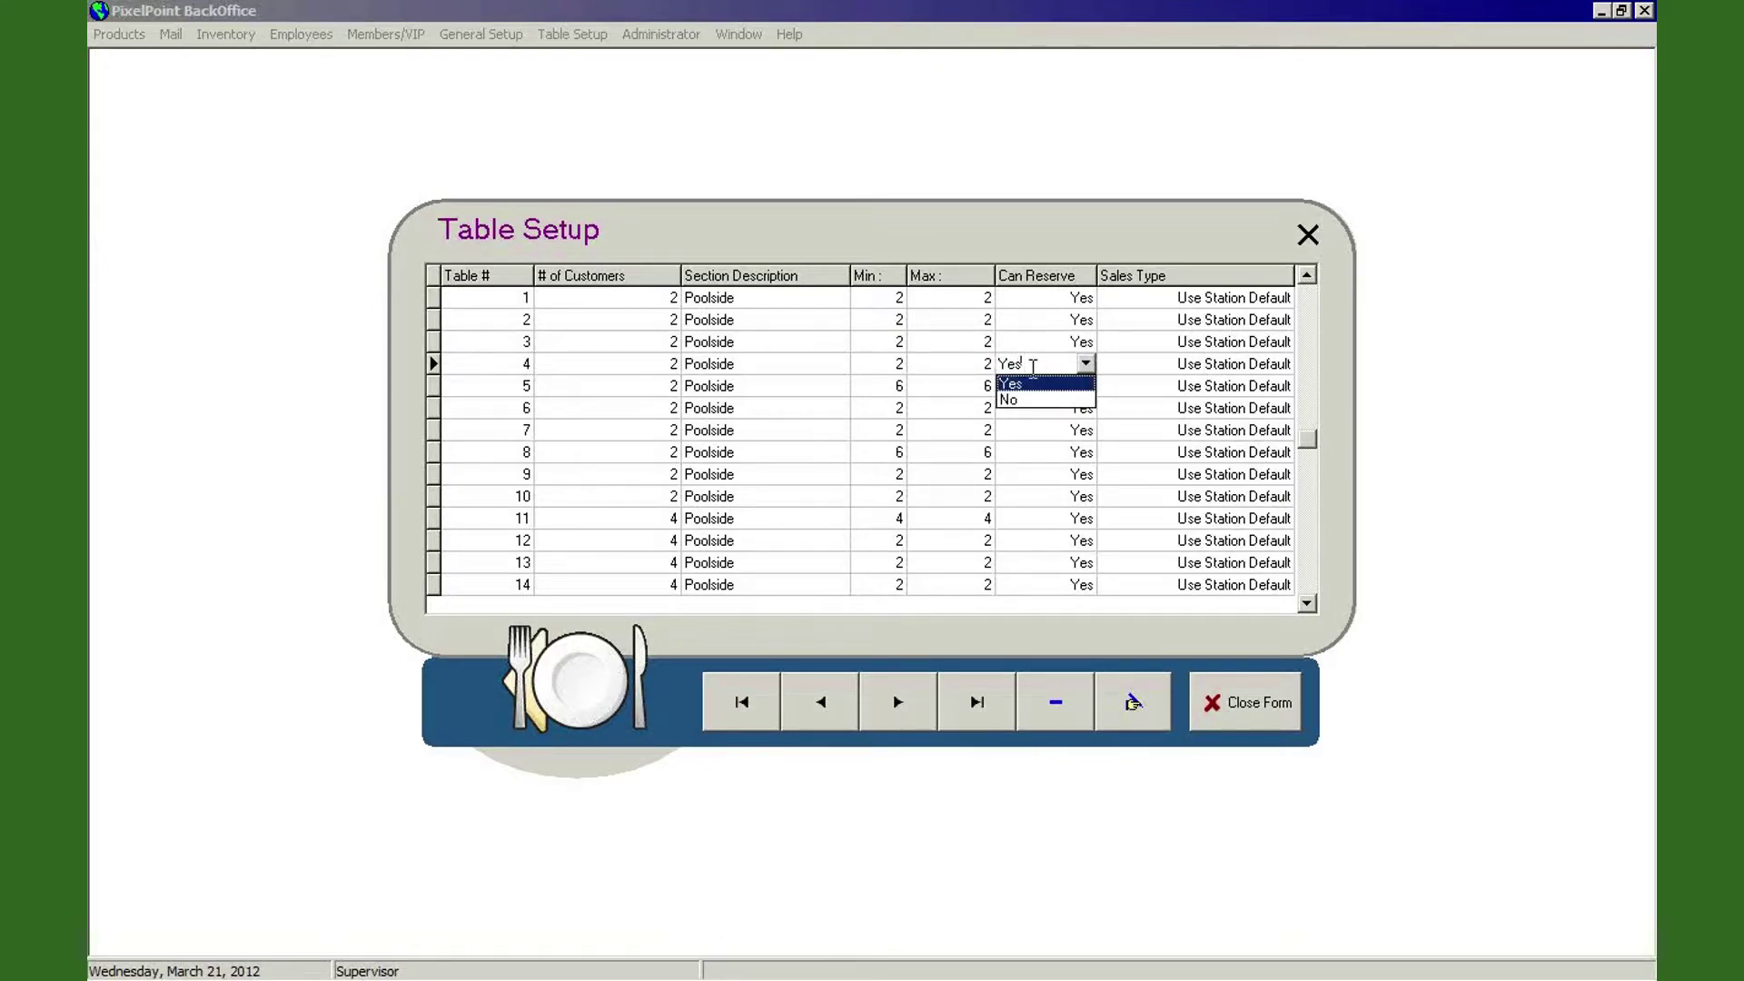
click(927, 367)
click(1005, 367)
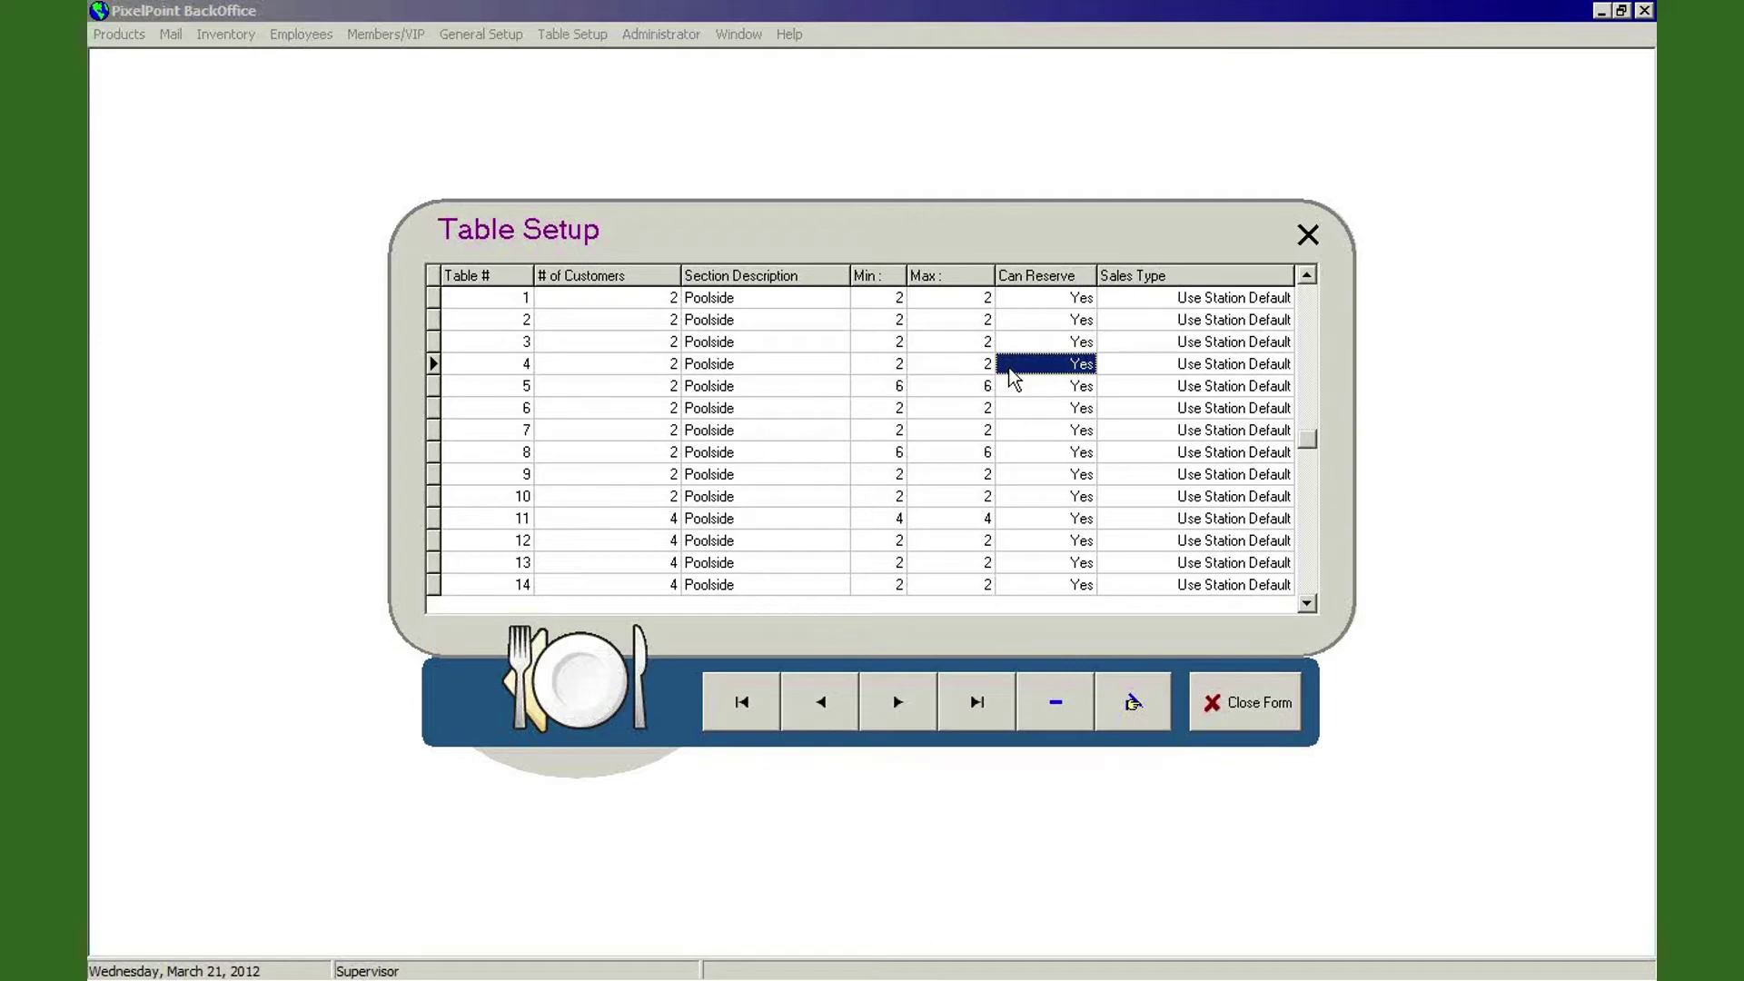
click(1211, 436)
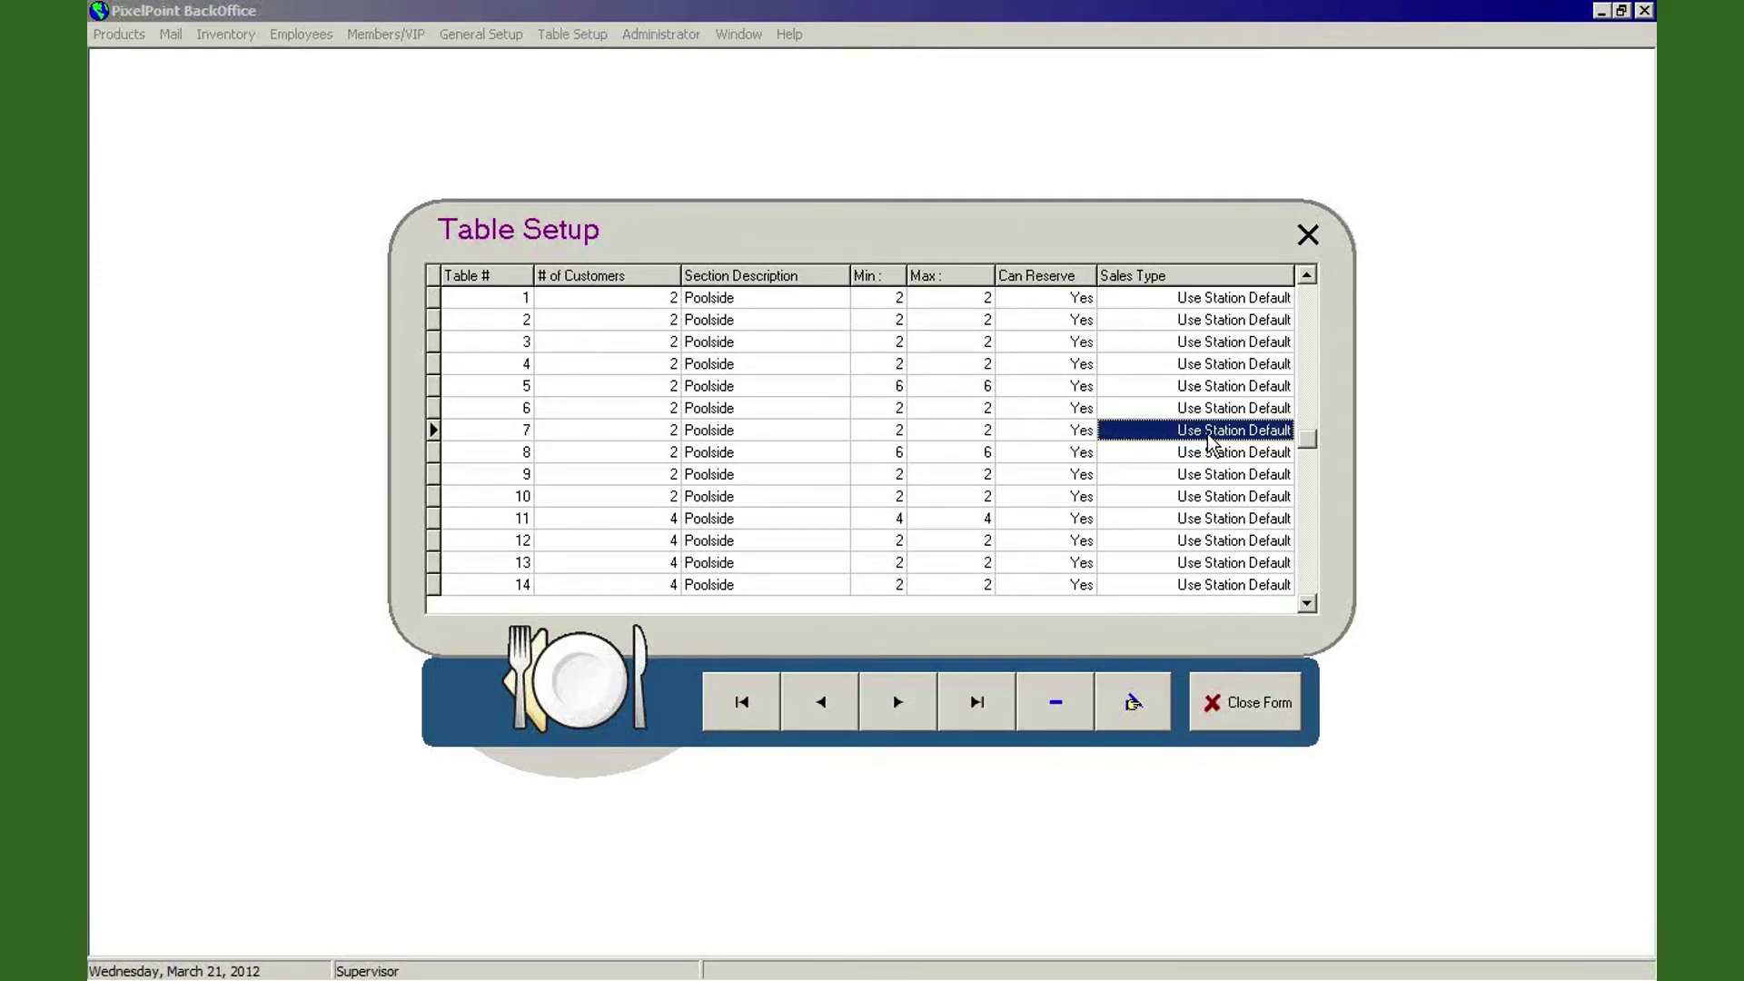
click(1208, 436)
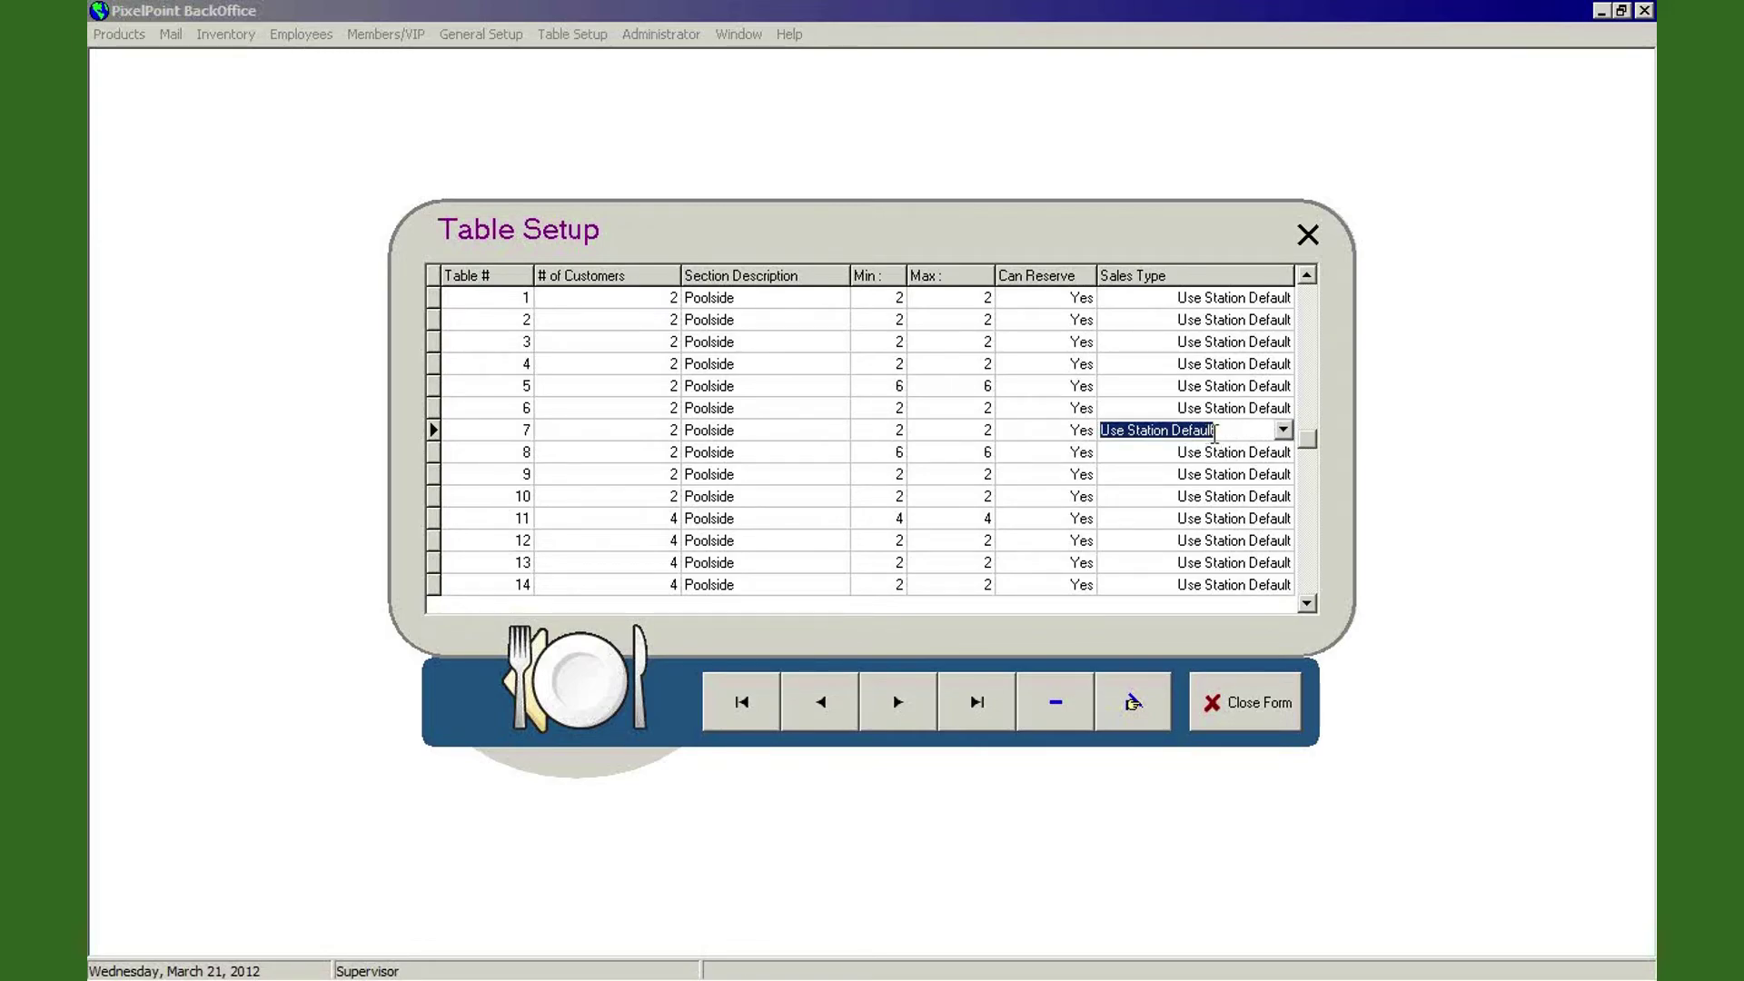
click(1282, 429)
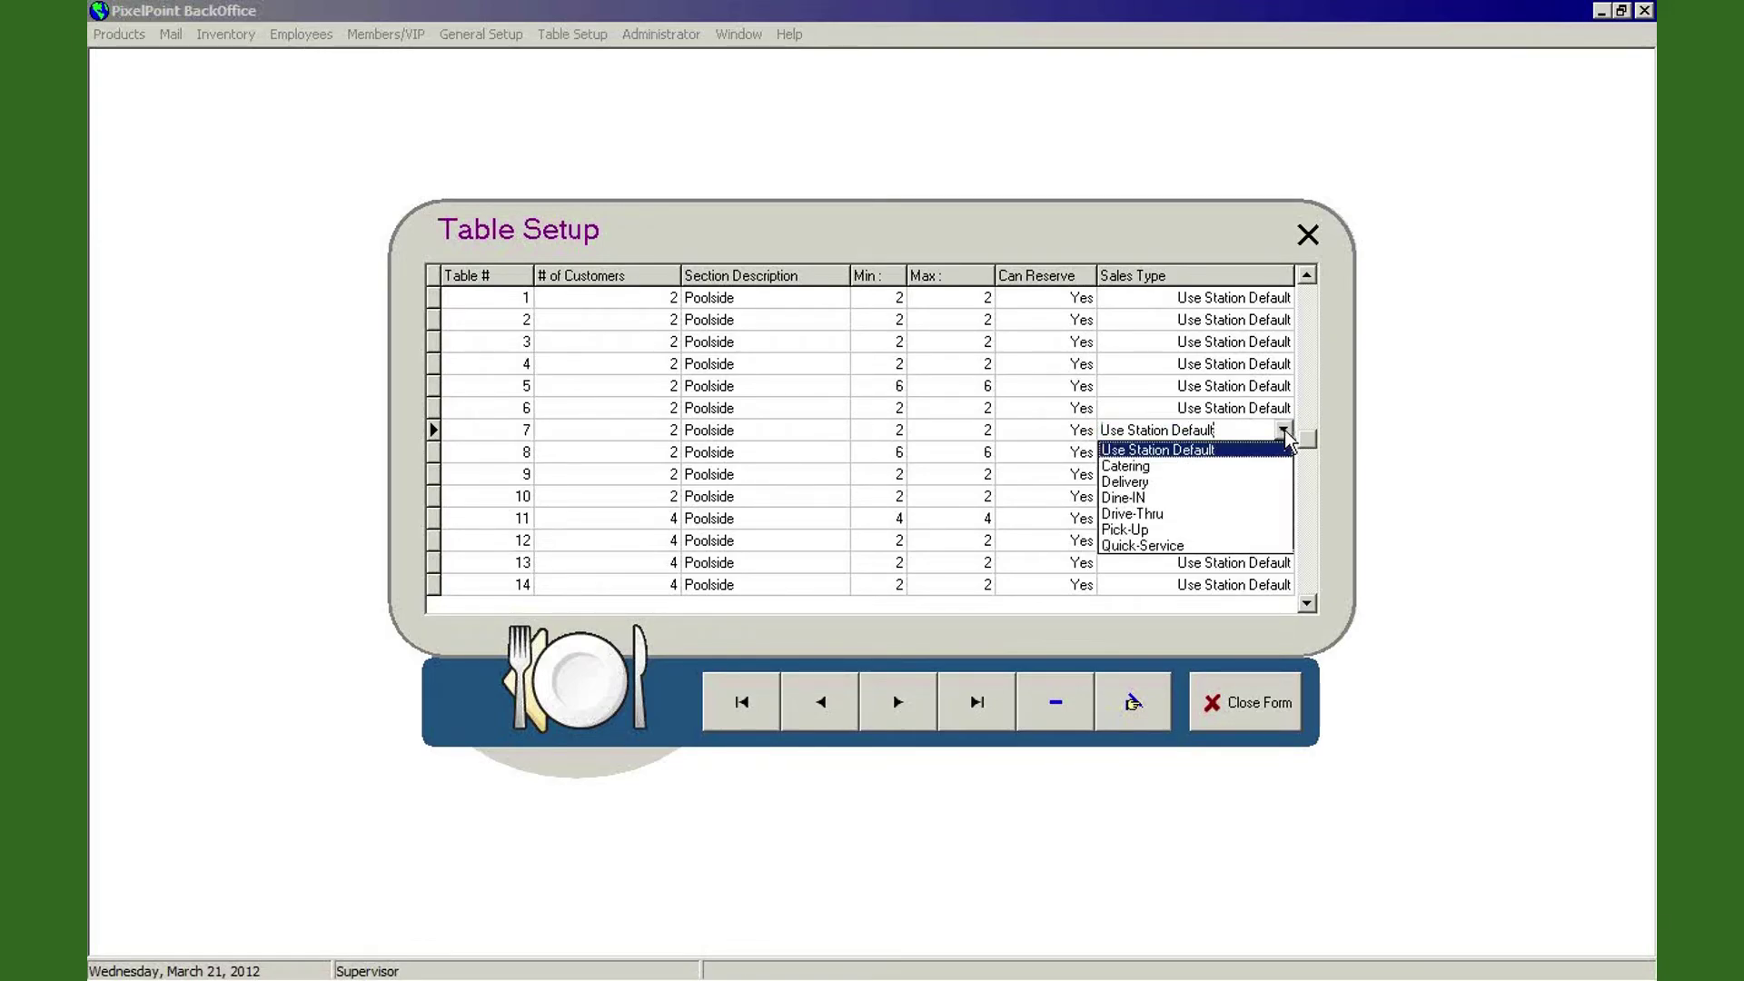
click(1134, 396)
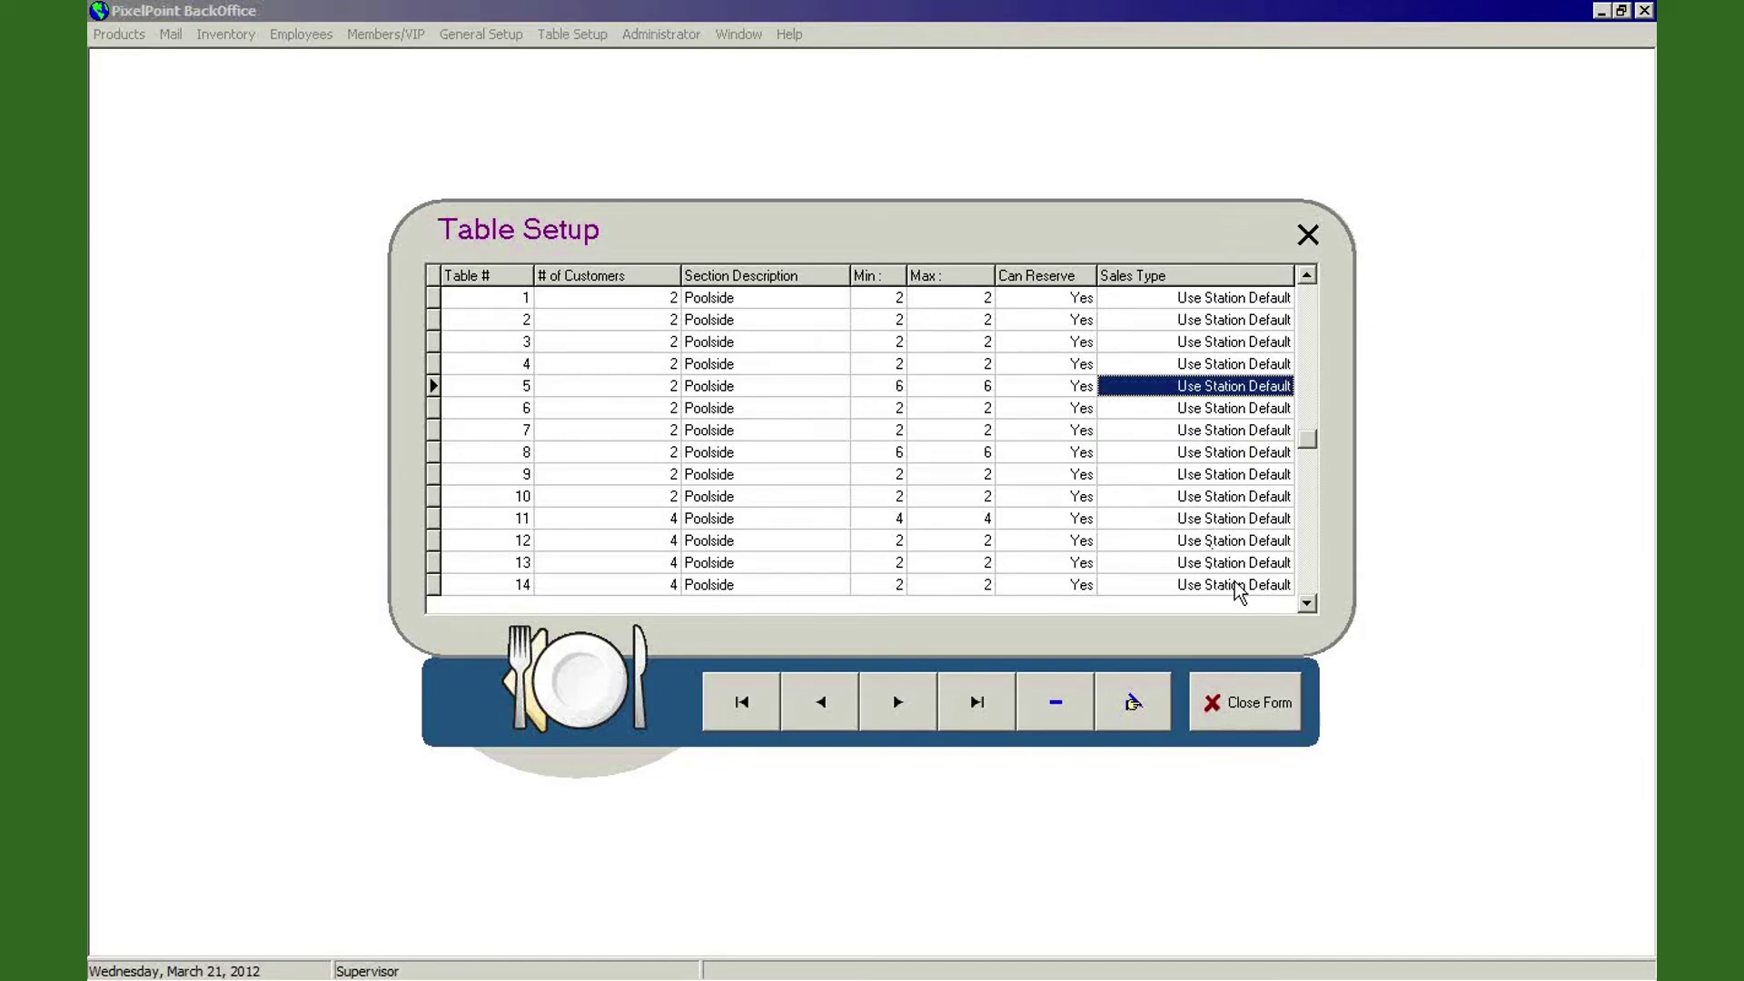
Scroll to the end of the table records and close the Table Setup form
click(1309, 603)
click(1309, 604)
drag(1308, 603, 1309, 603)
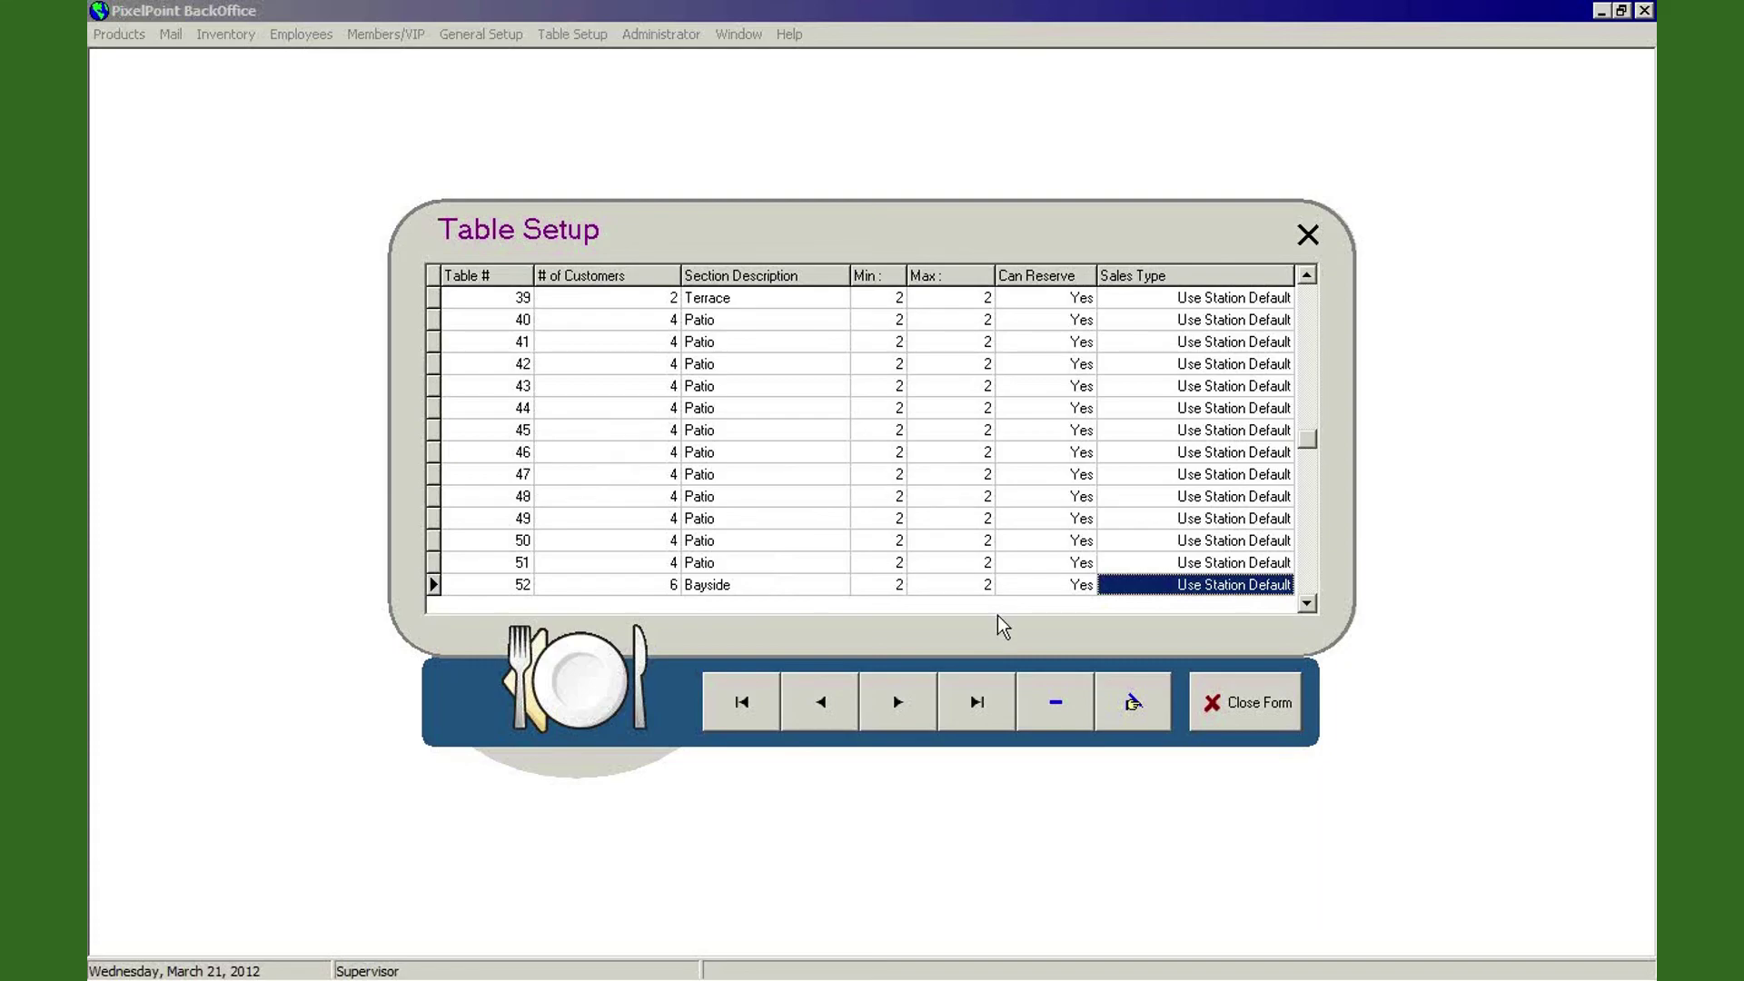
click(1250, 709)
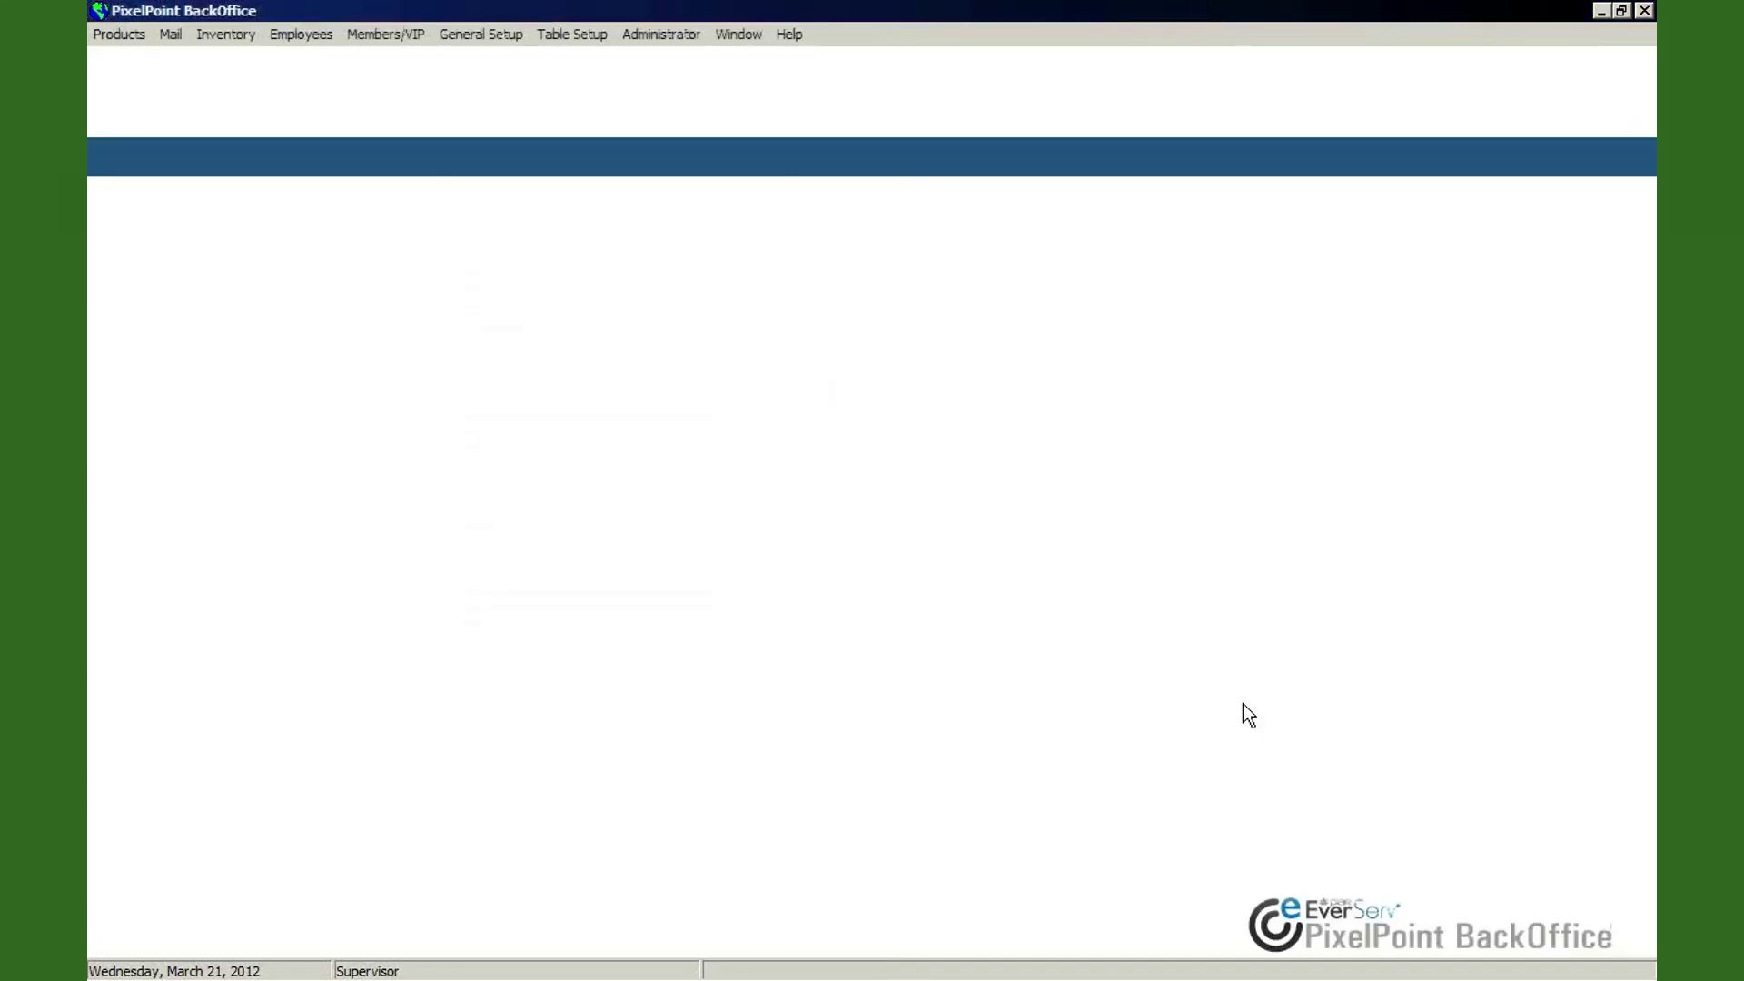